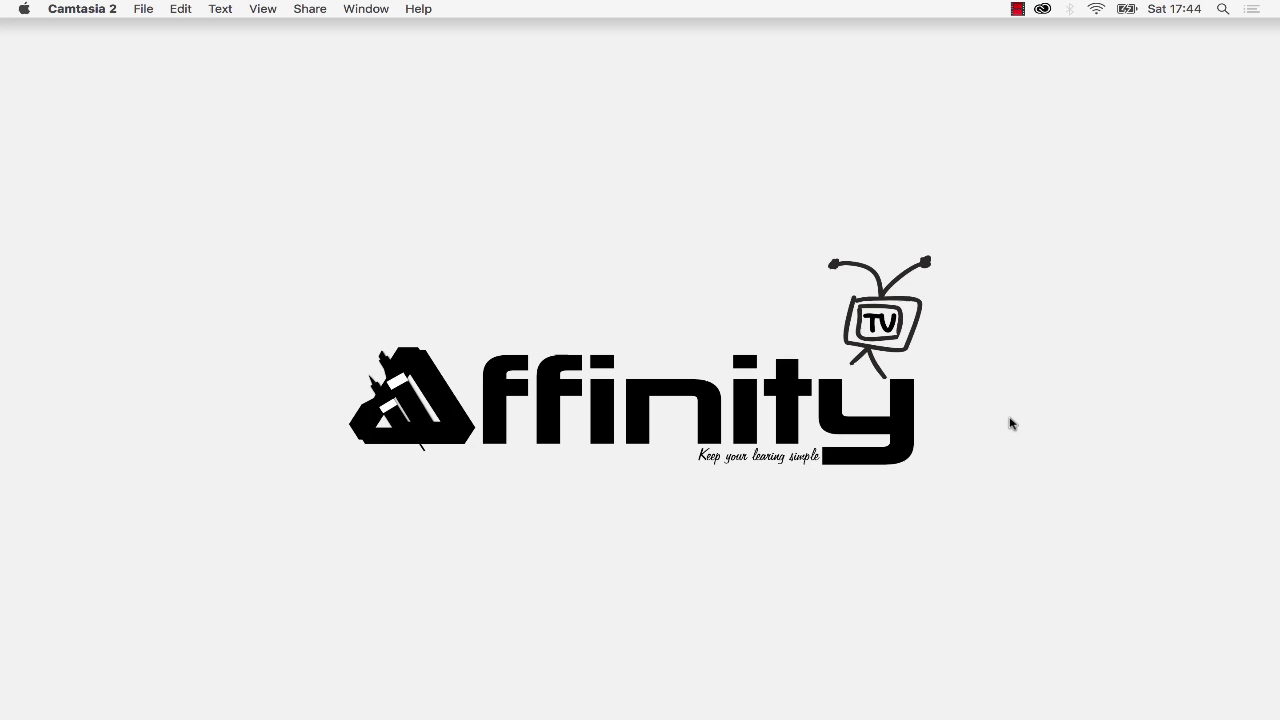
# Bring up Mission Control to show all open desktop spaces.
pyautogui.hotkey('ctrl', 'Up')
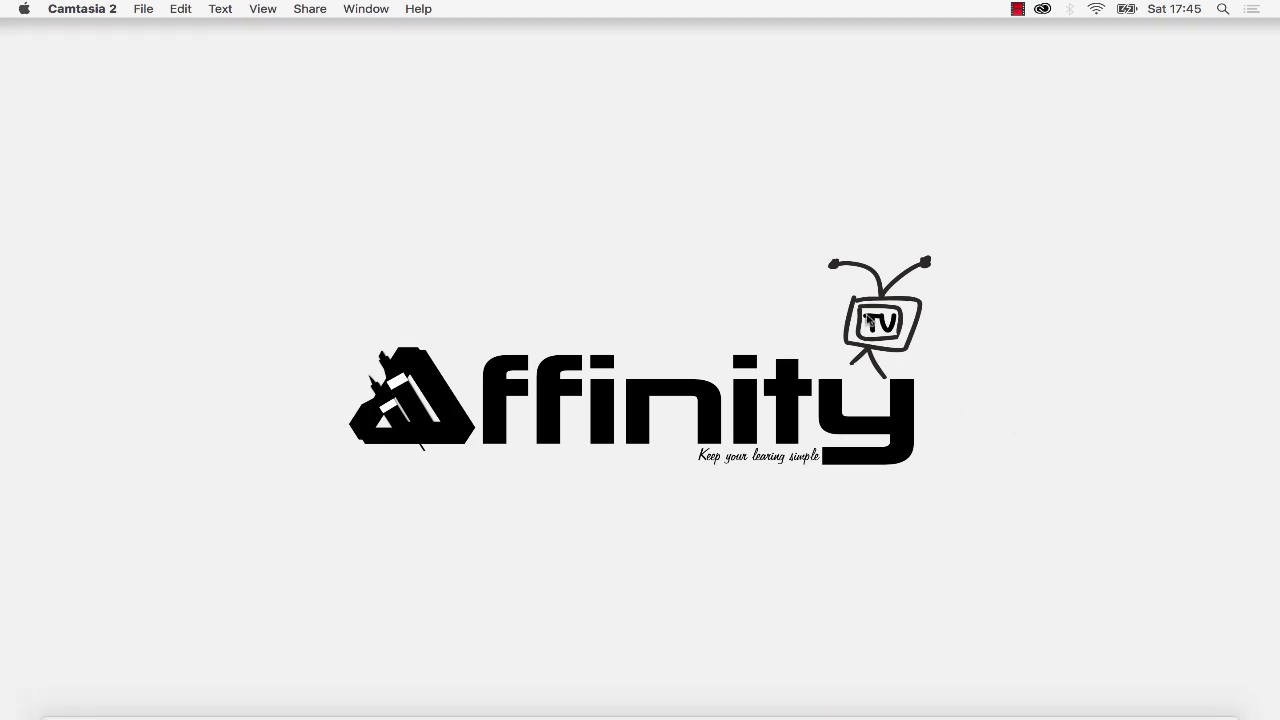
pyautogui.click(849, 77)
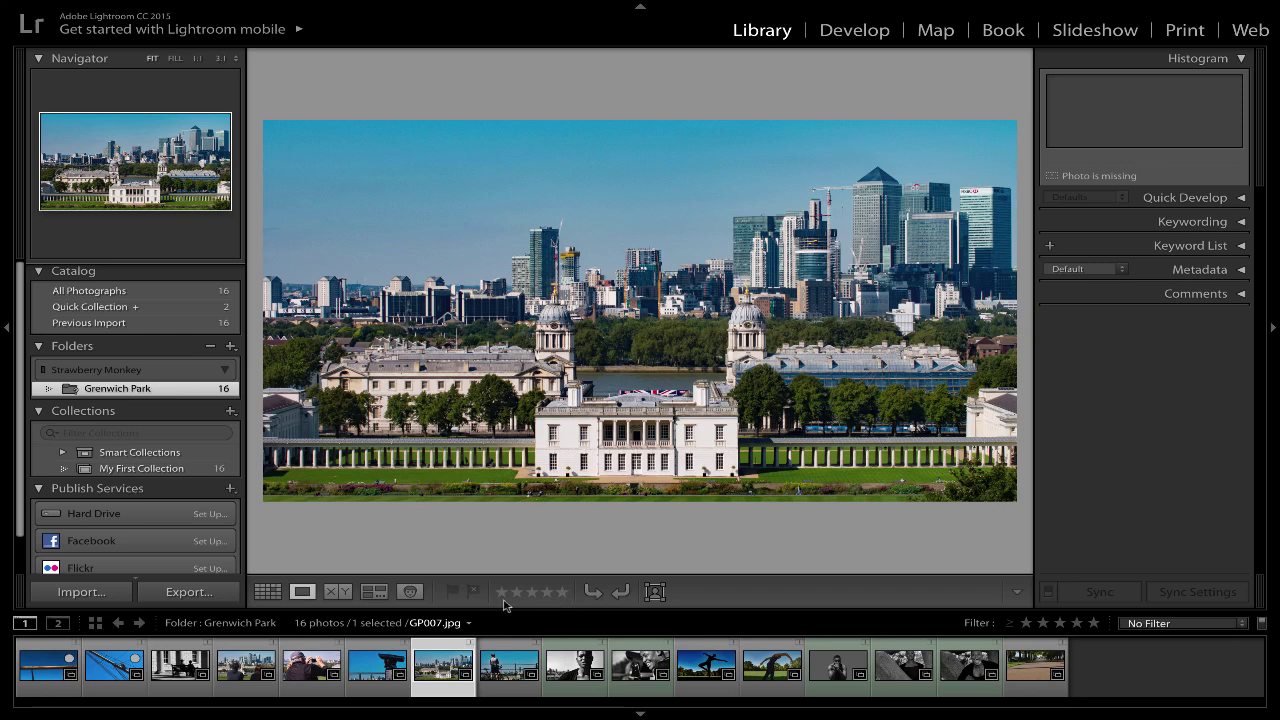
# Rate GP001 two stars, GP002 one star, bench photo GP003 three and GP004 four.
pyautogui.click(48, 665)
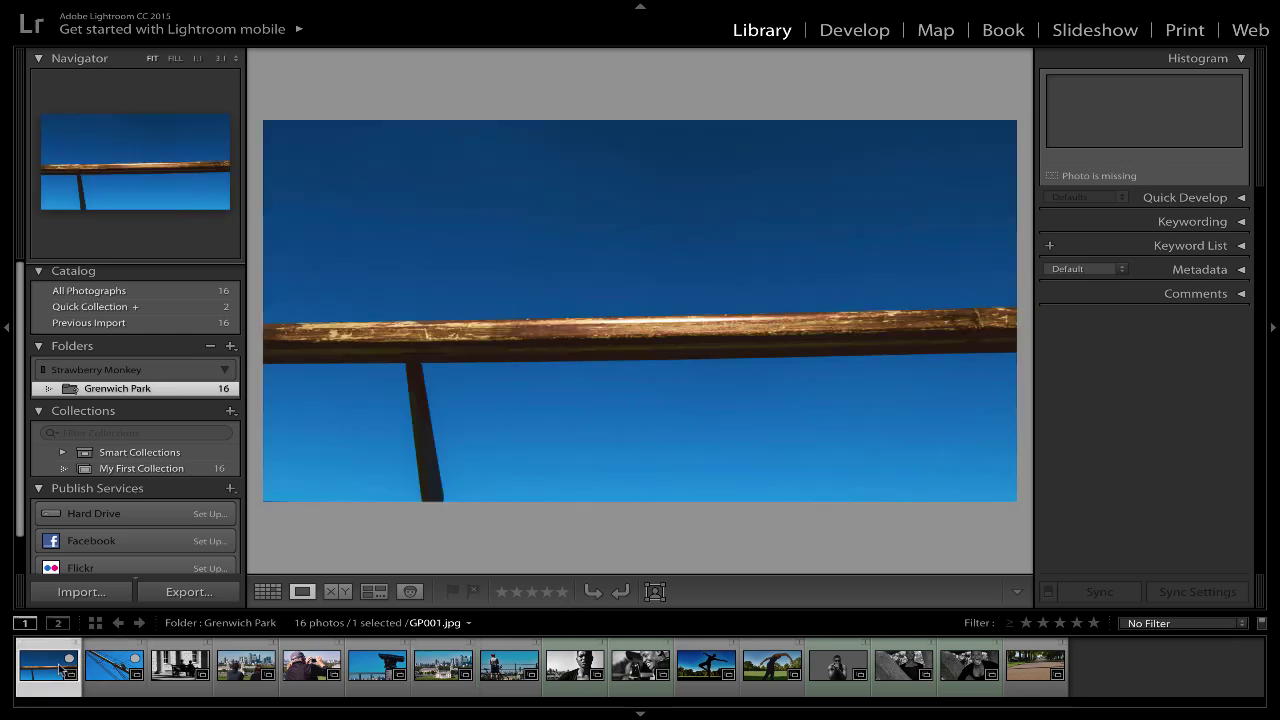
pyautogui.click(517, 594)
pyautogui.press('Right')
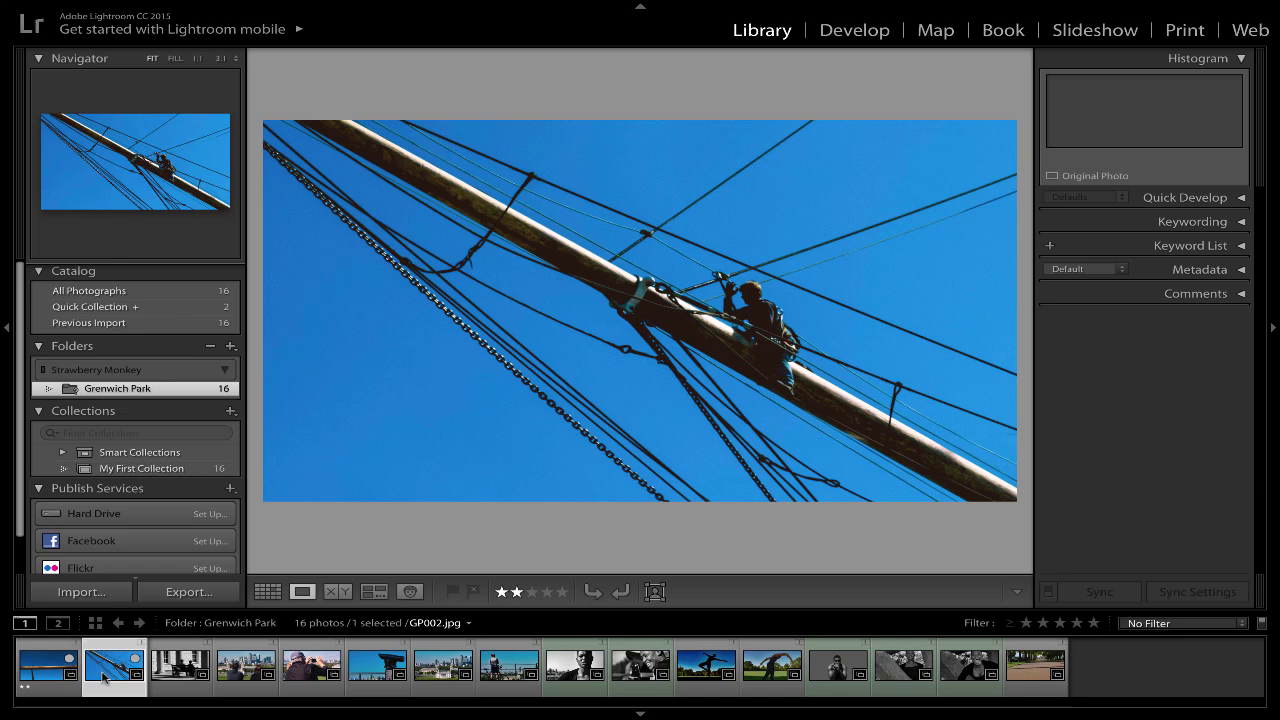
pyautogui.click(502, 592)
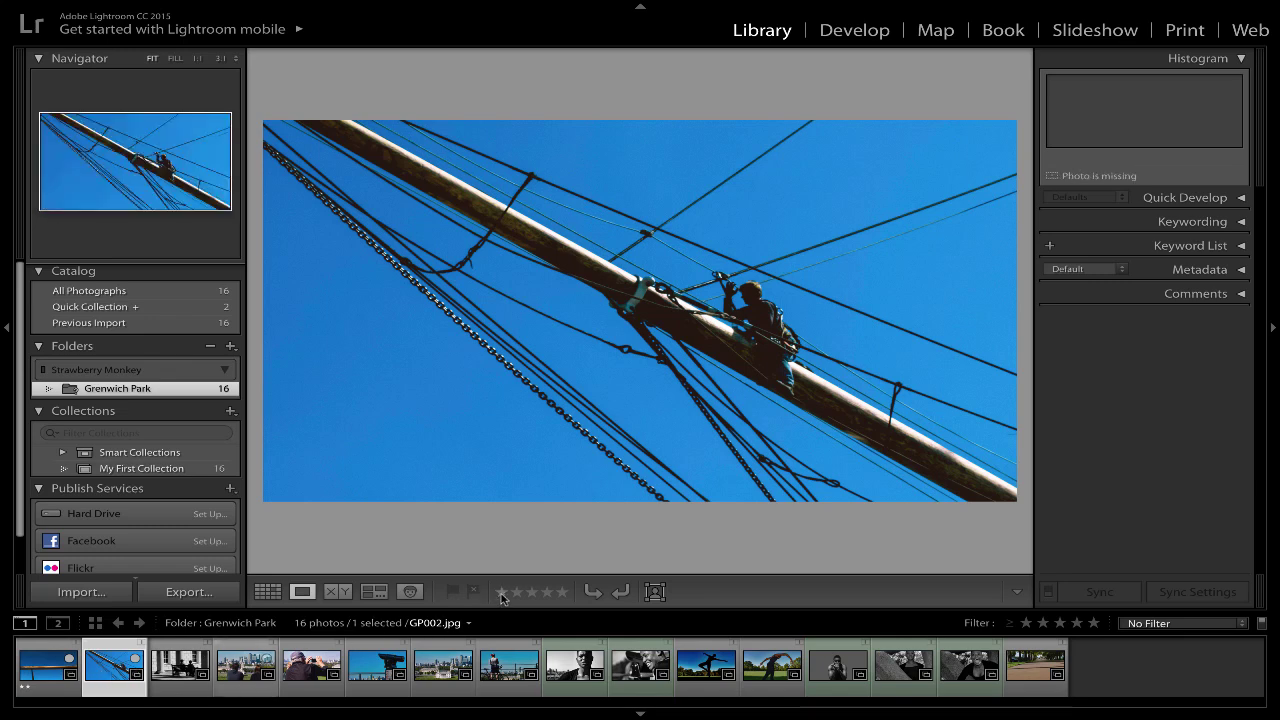
pyautogui.click(186, 665)
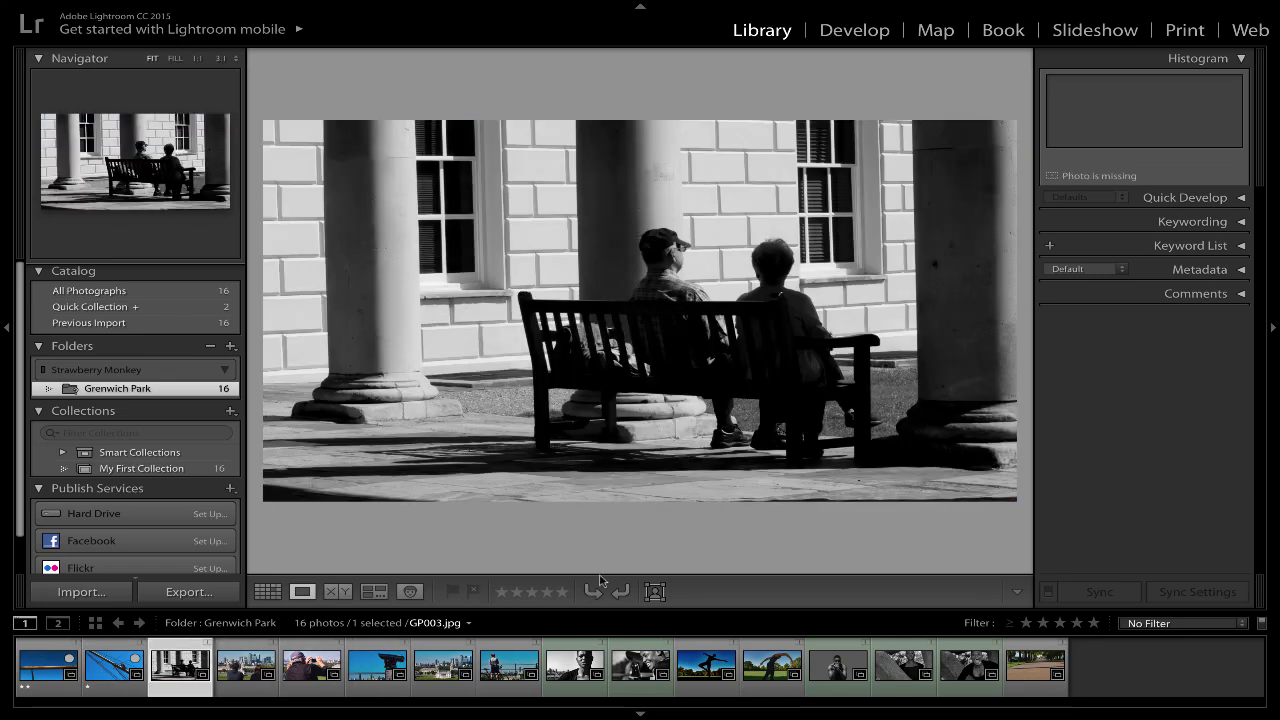
pyautogui.click(532, 593)
pyautogui.press('Right')
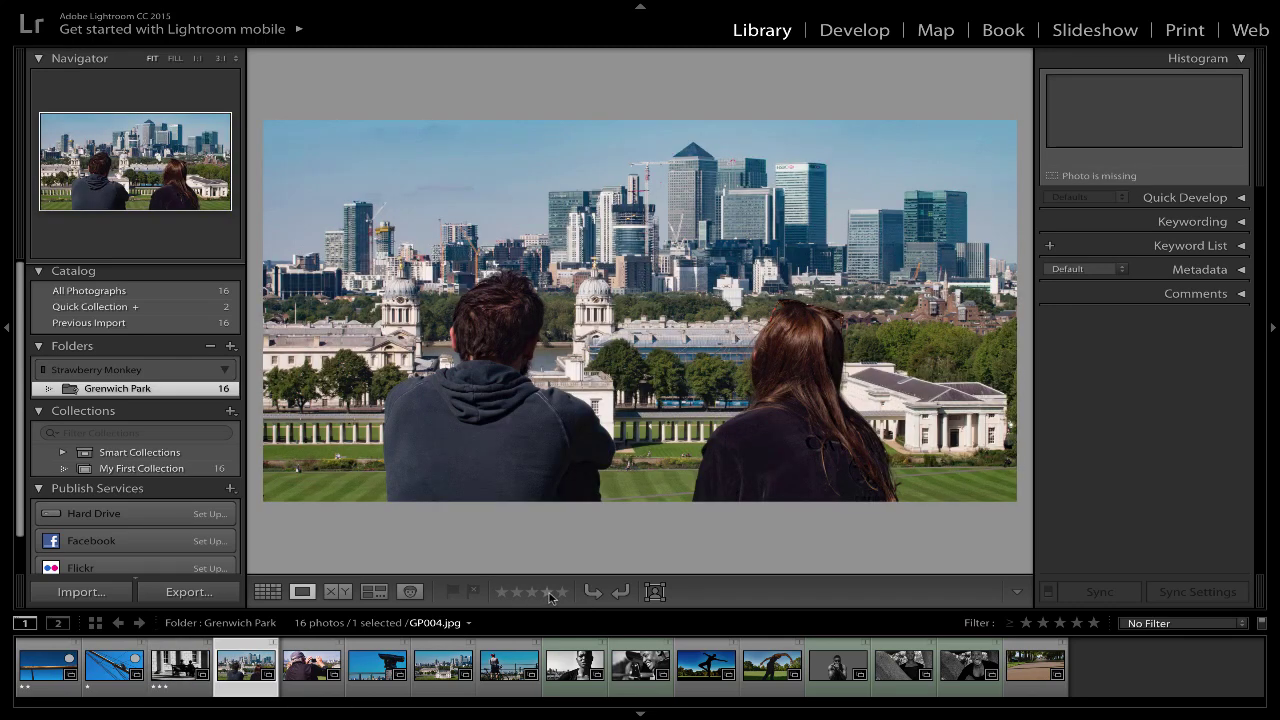
pyautogui.click(547, 593)
# Rate the cyclist GP008, the black-and-white portrait and the dancer silhouette four stars each.
pyautogui.click(509, 665)
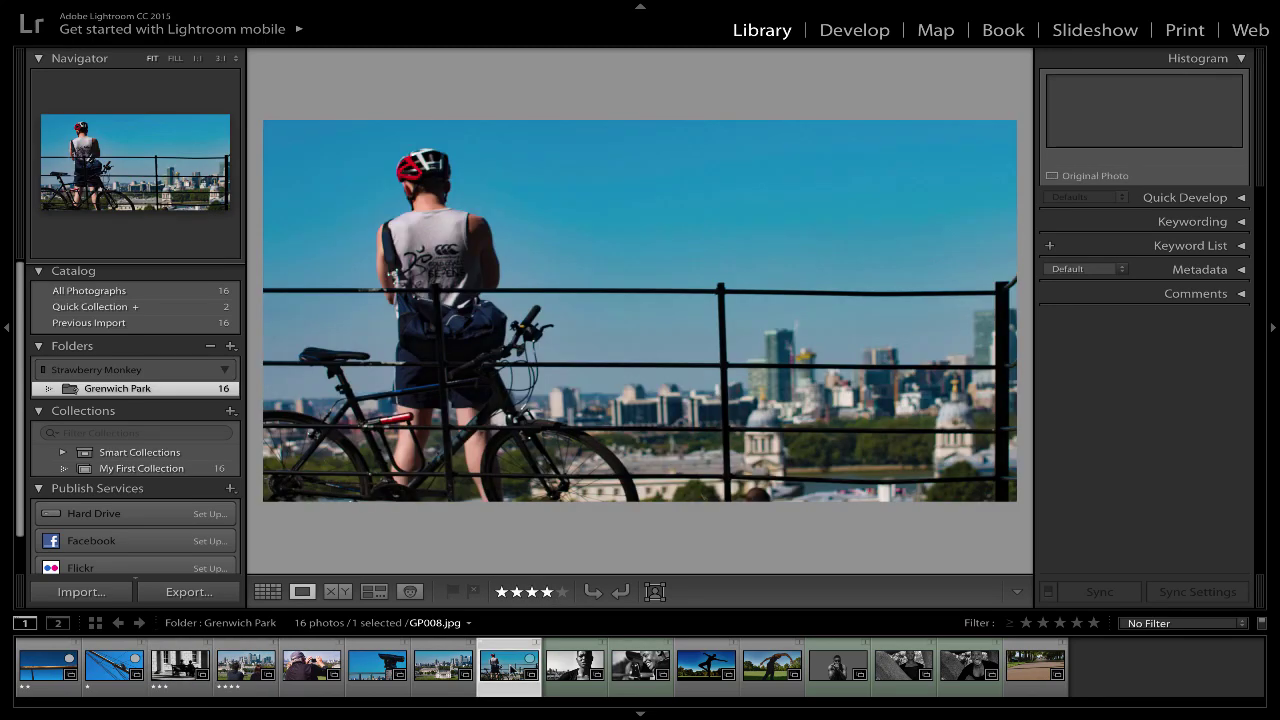
pyautogui.click(547, 593)
pyautogui.press('Right')
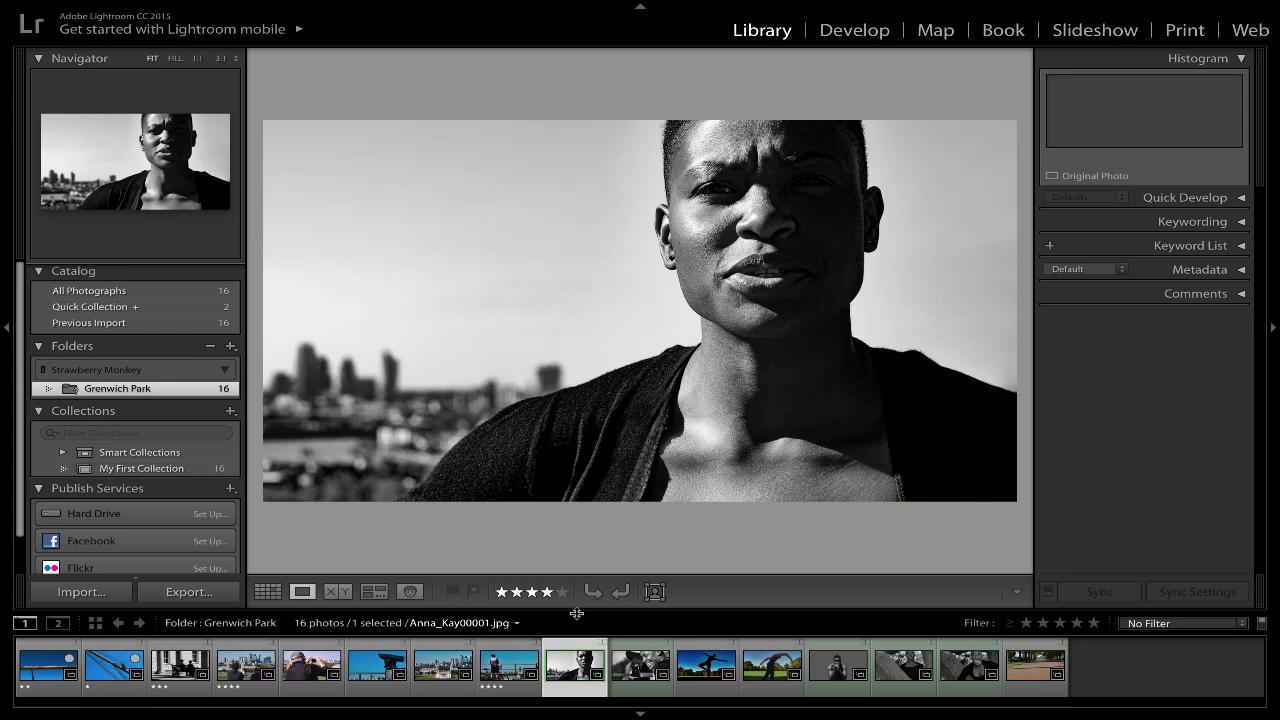
pyautogui.click(547, 593)
pyautogui.press('Right')
pyautogui.press('Right')
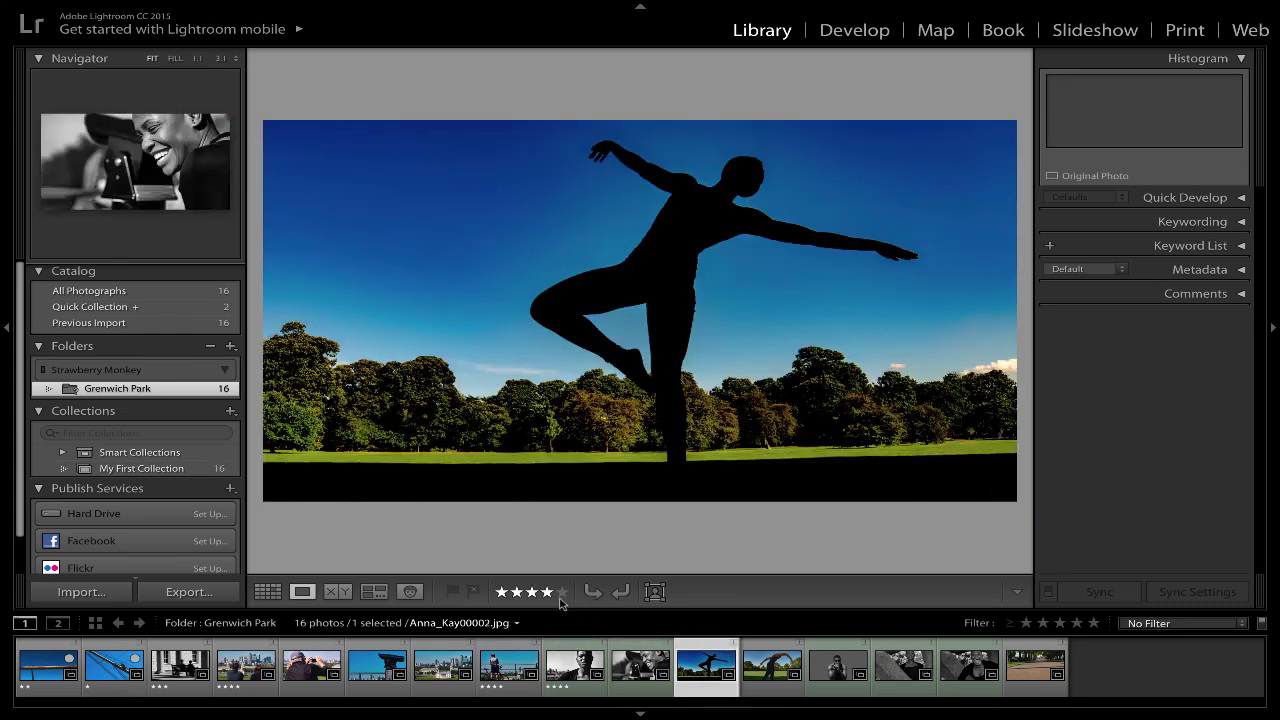
pyautogui.click(546, 593)
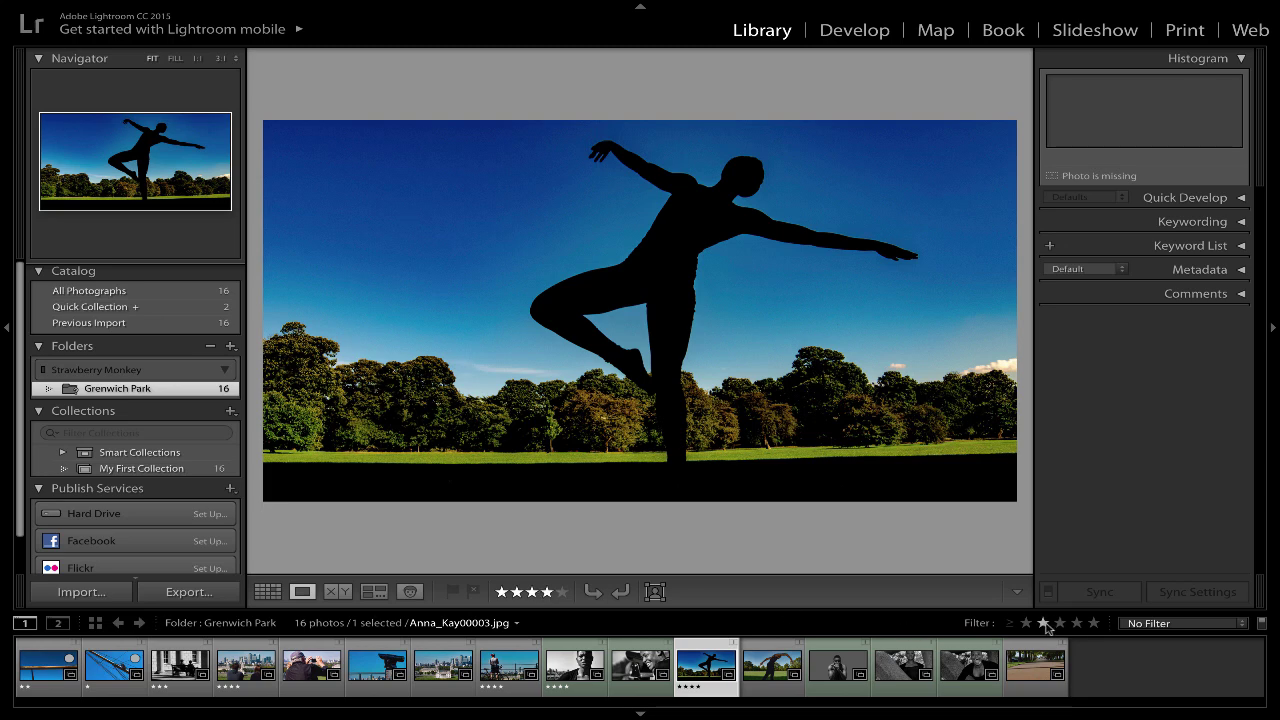
# Set the filmstrip rating filter to 3 Stars and Higher, leaving 5 of 16 photos.
pyautogui.click(1043, 623)
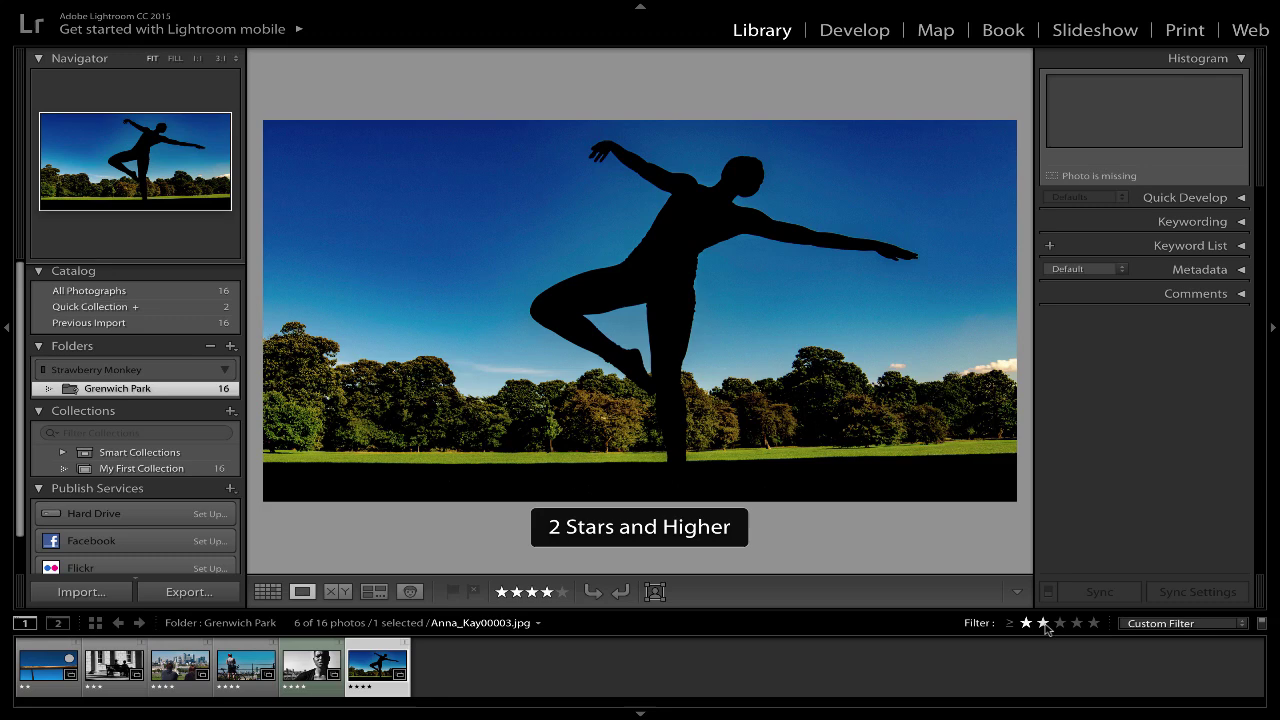
pyautogui.click(1060, 623)
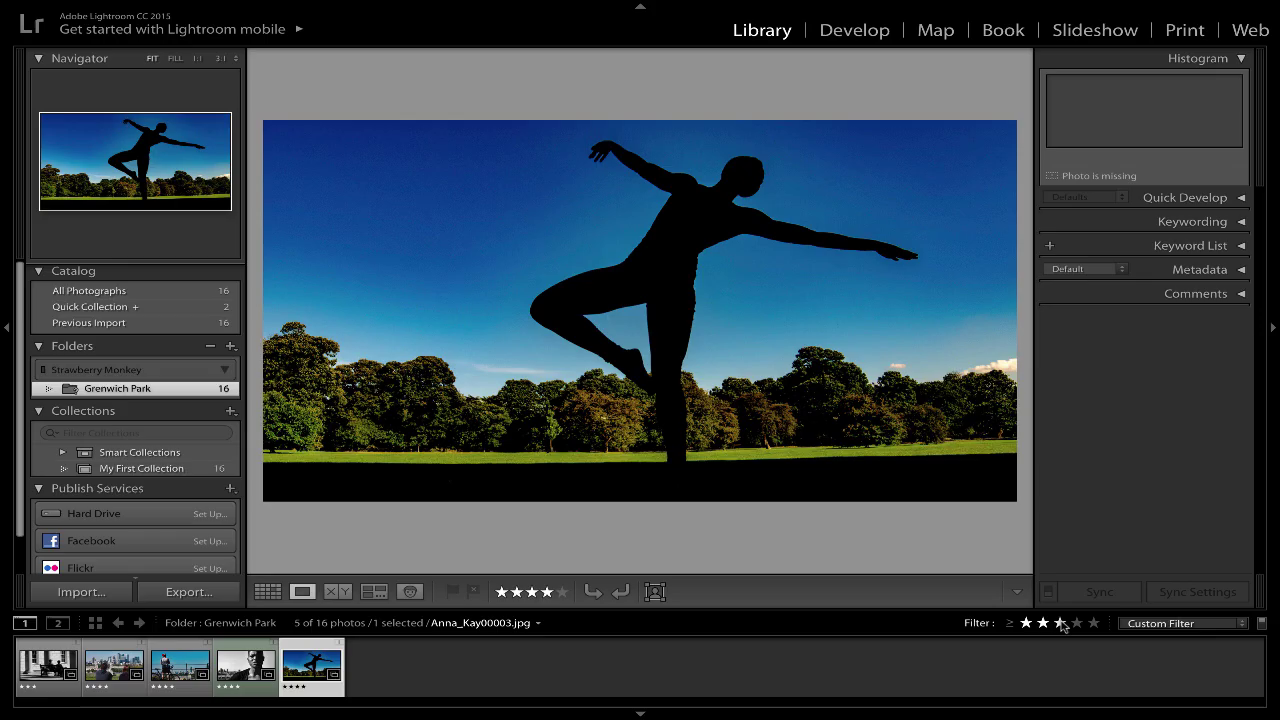
# Switch to the Affinity Photo space and open View > Media Browser on the Grenwich Park folder.
pyautogui.hotkey('ctrl', 'Left')
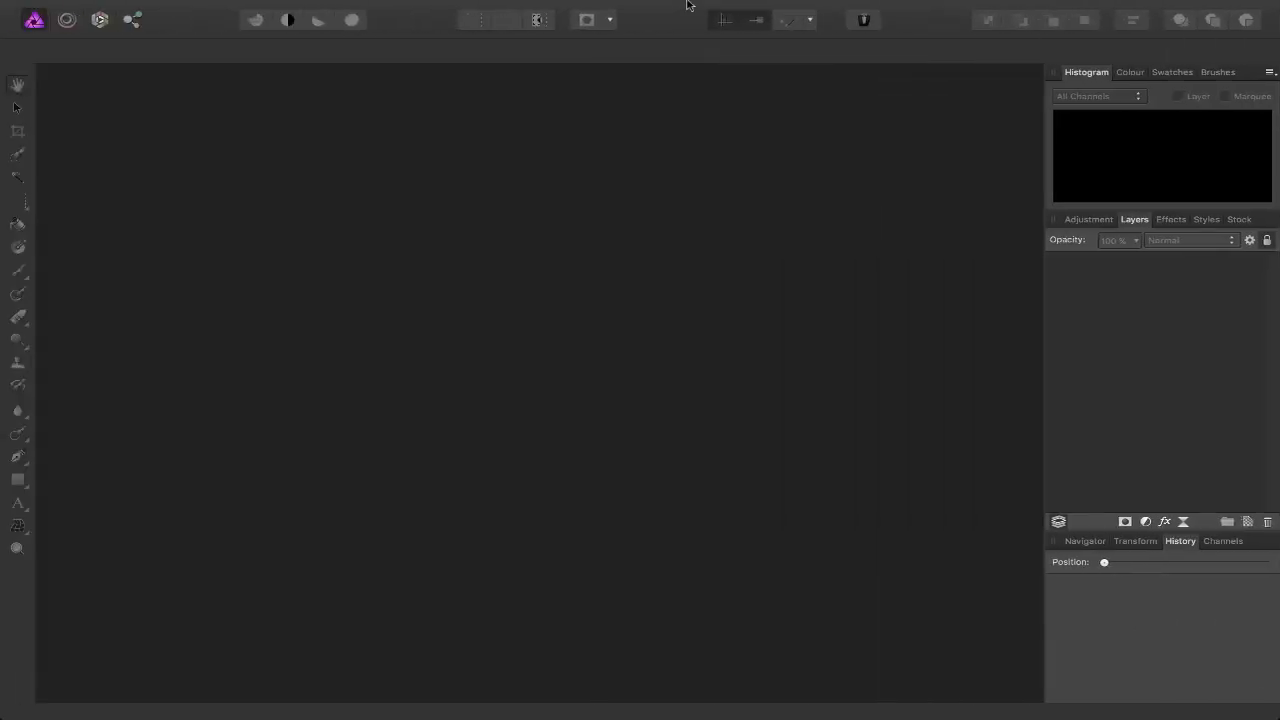
pyautogui.moveTo(686, 4)
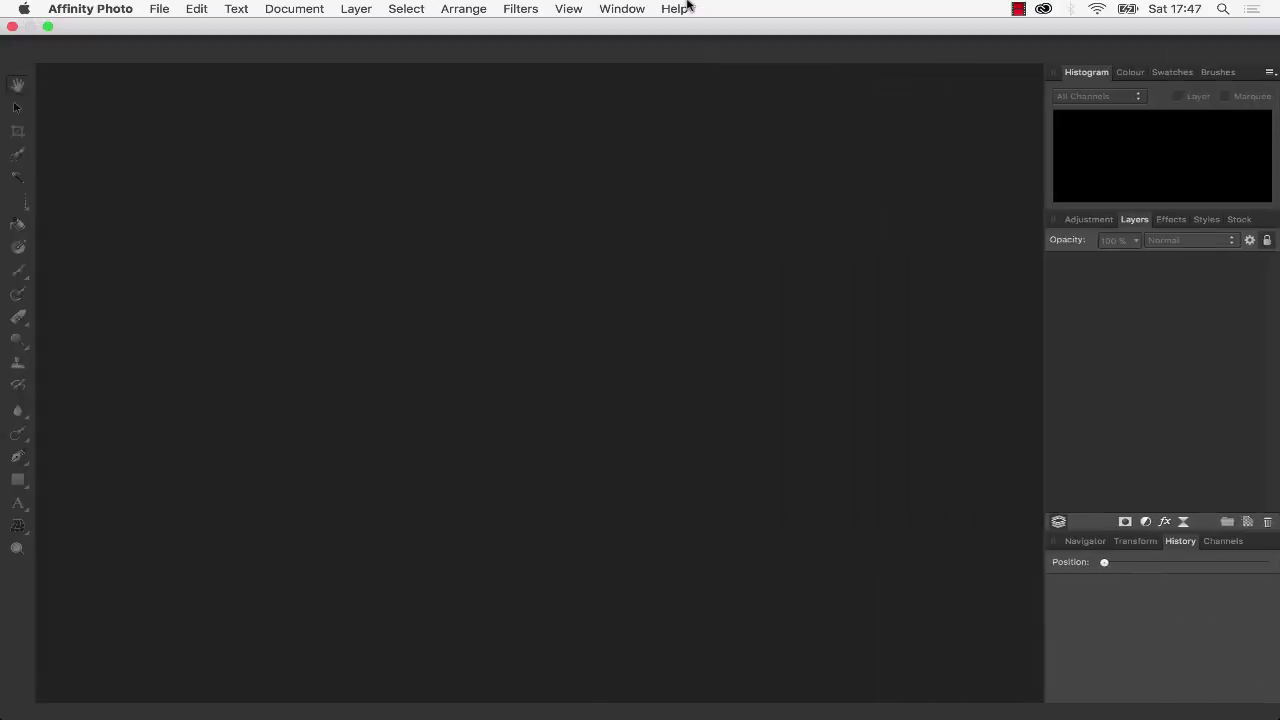
pyautogui.click(566, 8)
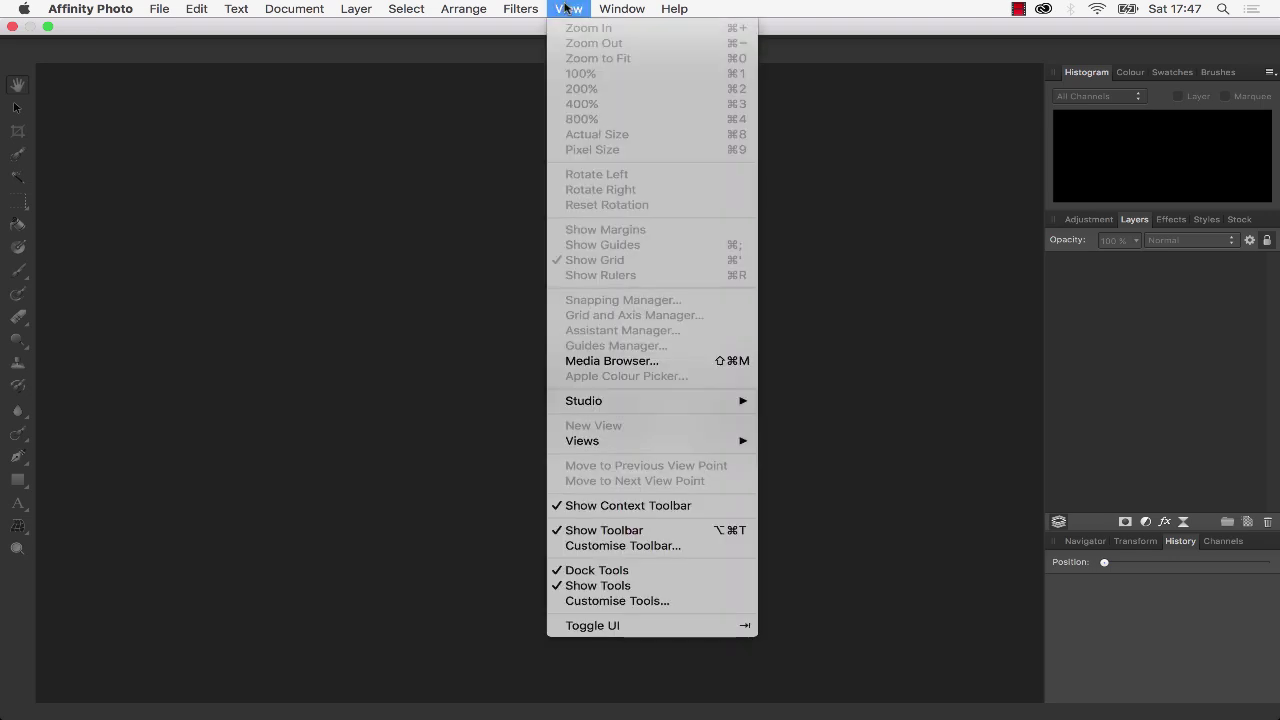
pyautogui.click(643, 361)
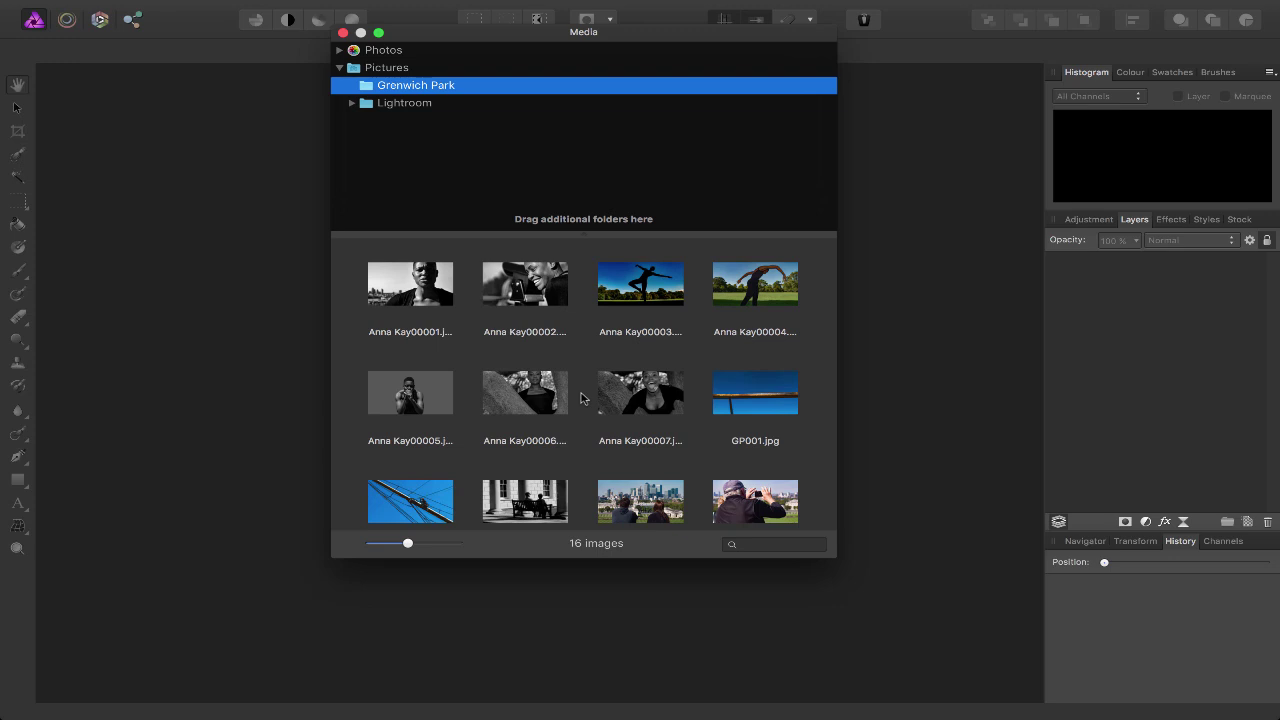
pyautogui.moveTo(58, 5)
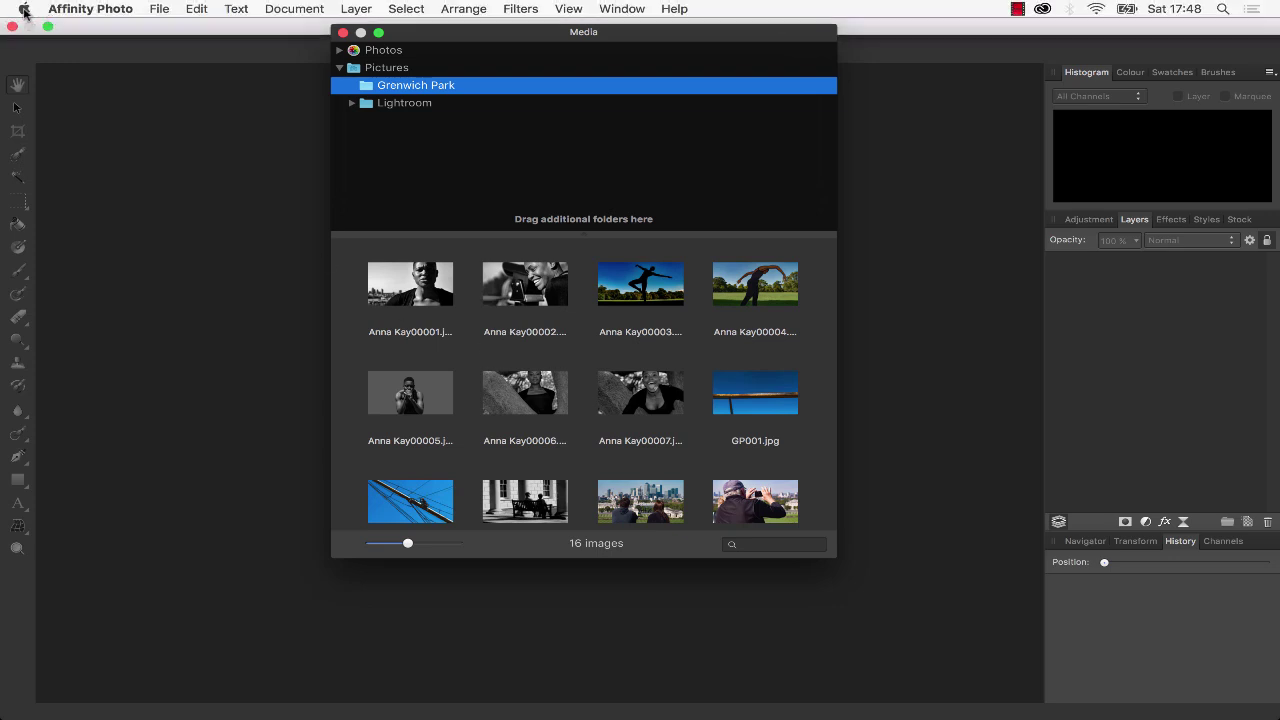
# Open System Preferences and show the Keyboard text replacement list.
pyautogui.click(24, 10)
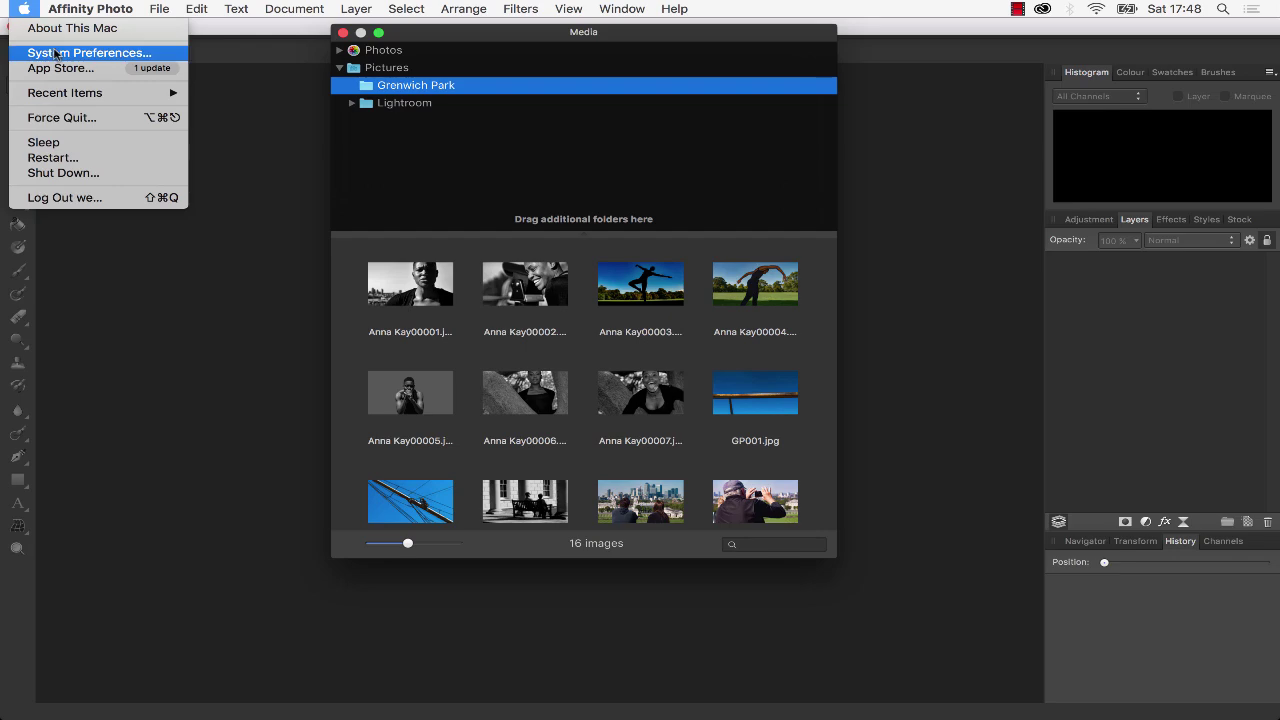
pyautogui.click(56, 54)
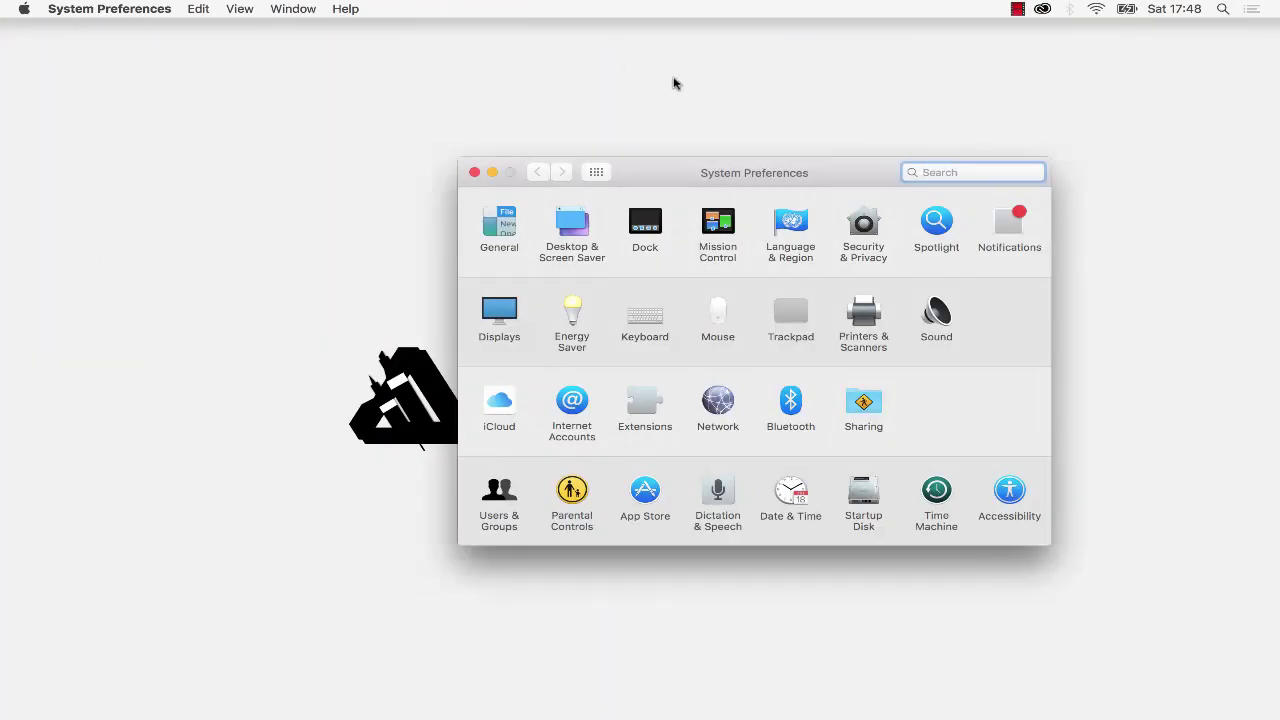
pyautogui.moveTo(654, 174); pyautogui.dragTo(503, 111)
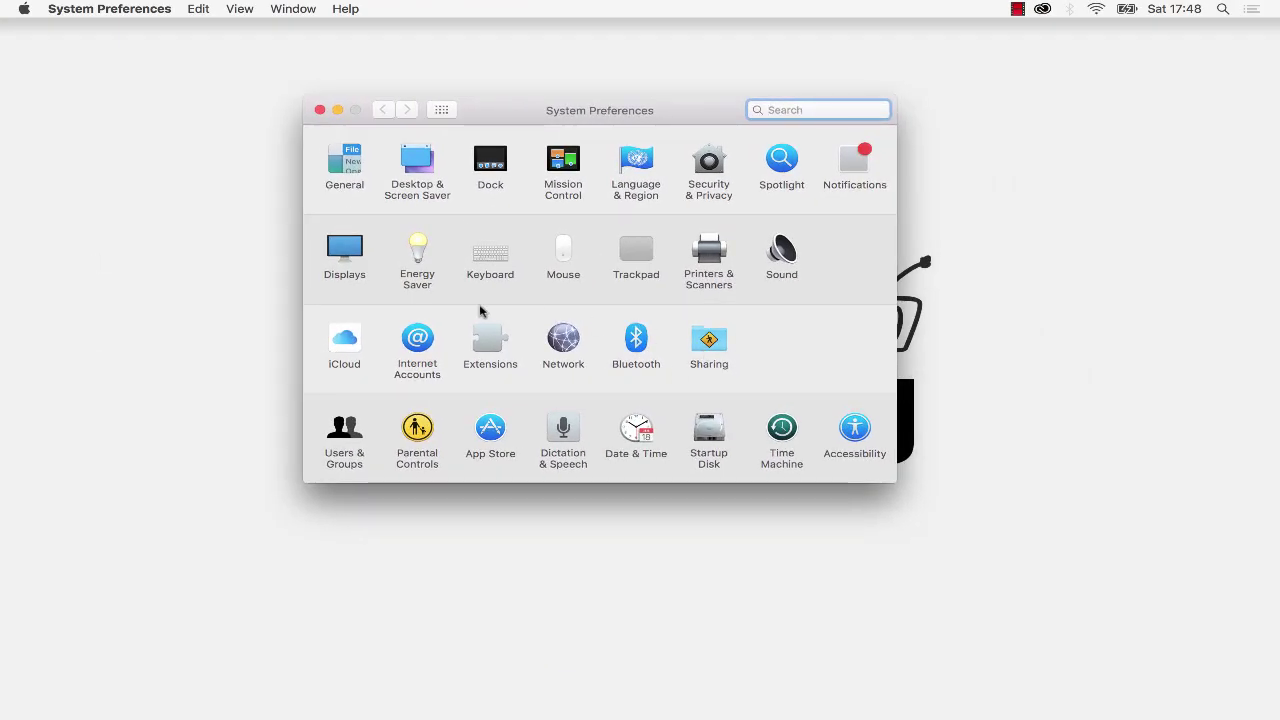
pyautogui.click(492, 260)
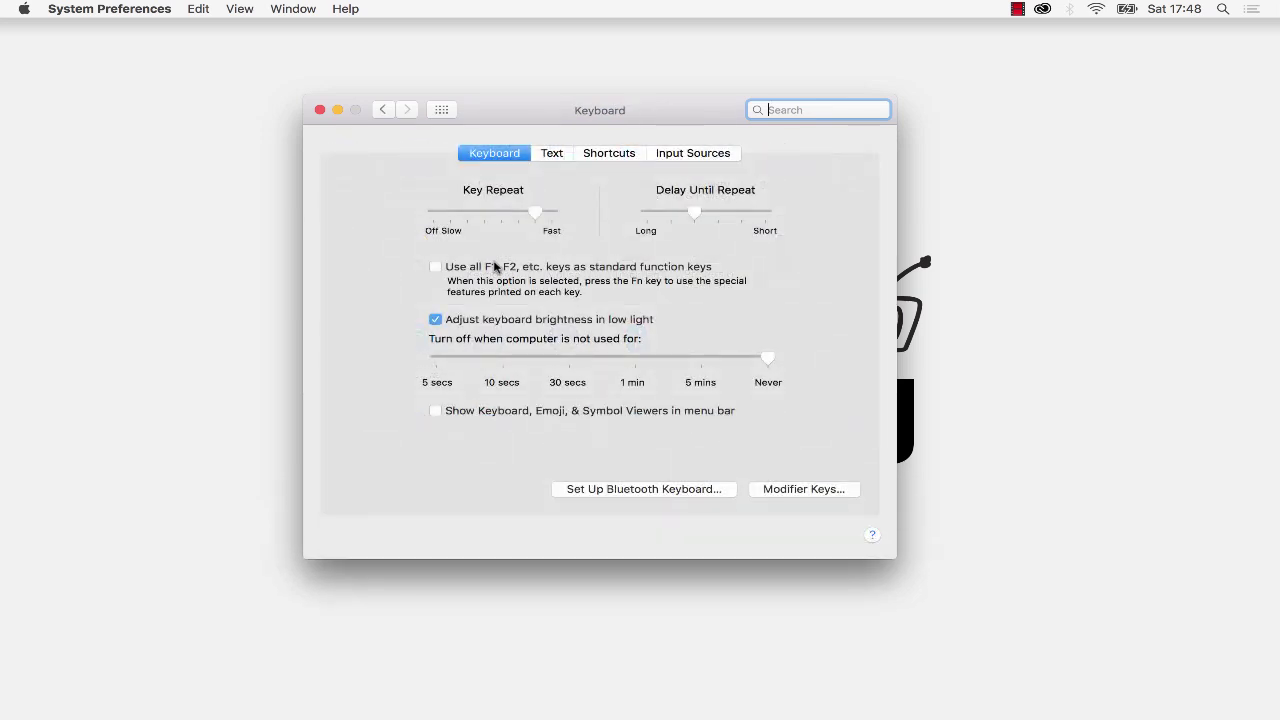
pyautogui.click(553, 157)
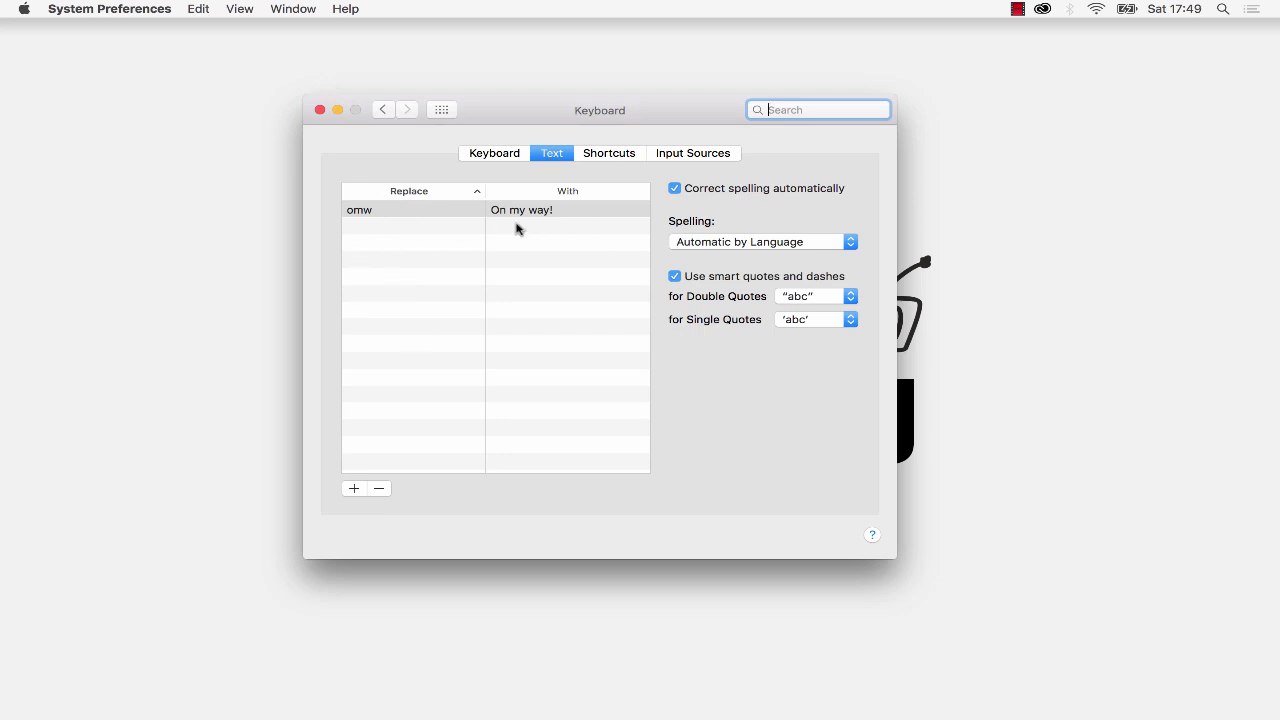
# Add a new 1* replacement entry and begin editing its With field.
pyautogui.click(352, 488)
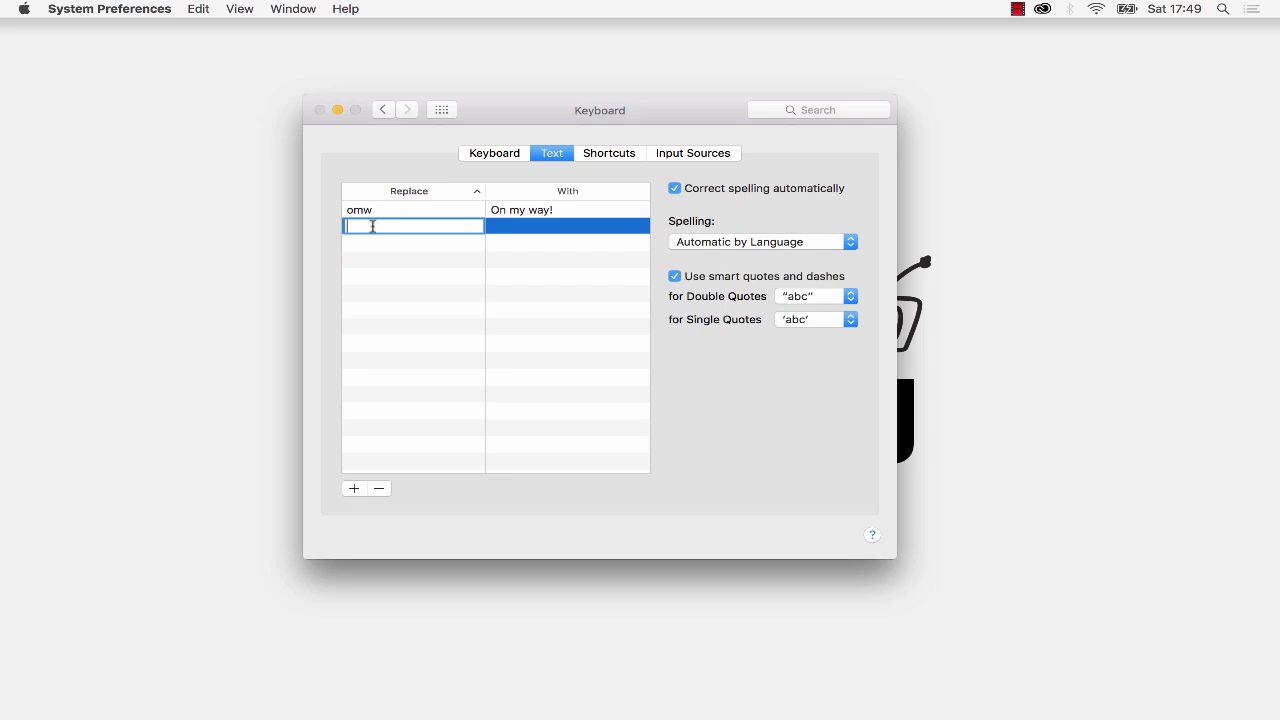
pyautogui.write('1*')
pyautogui.click(377, 256)
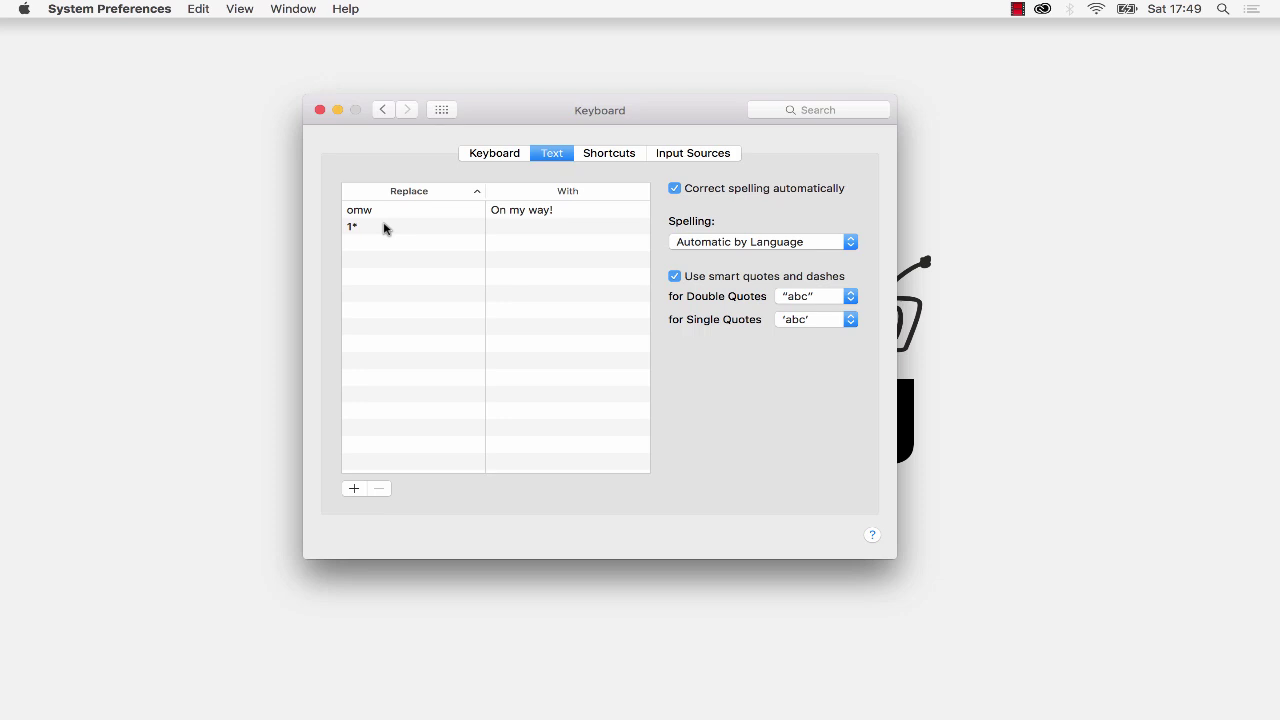
pyautogui.doubleClick(517, 227)
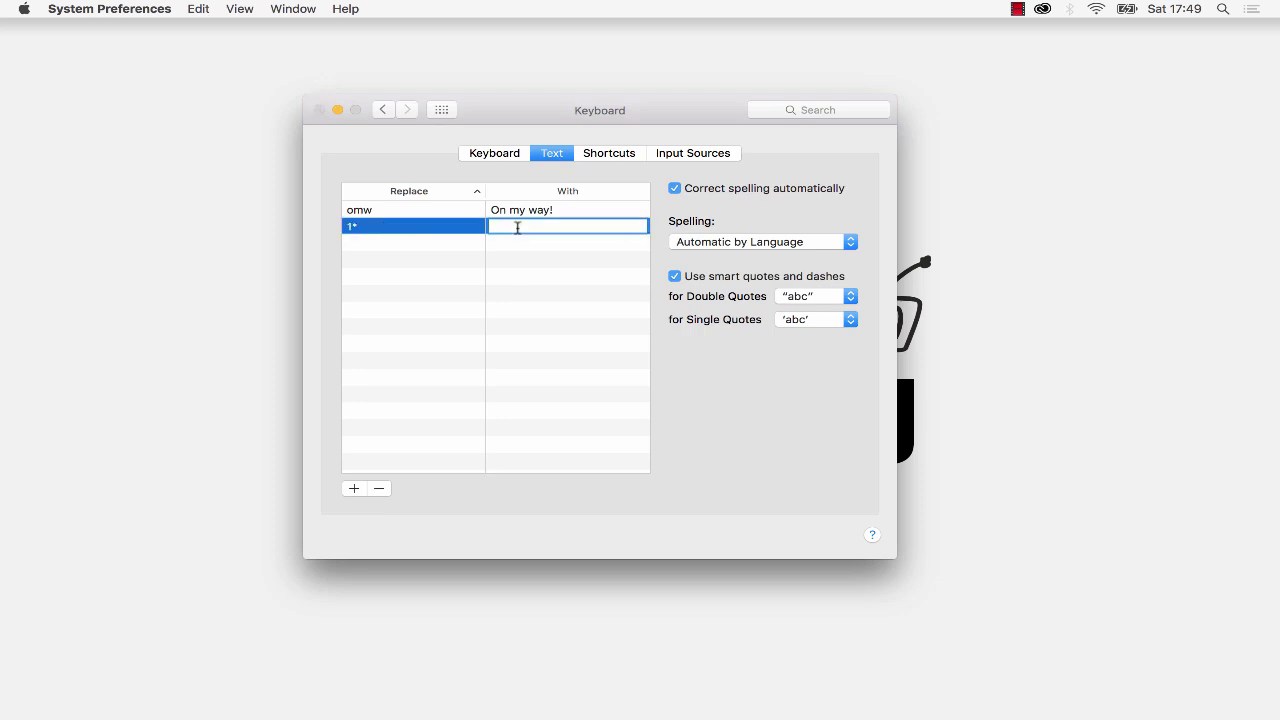
pyautogui.click(198, 8)
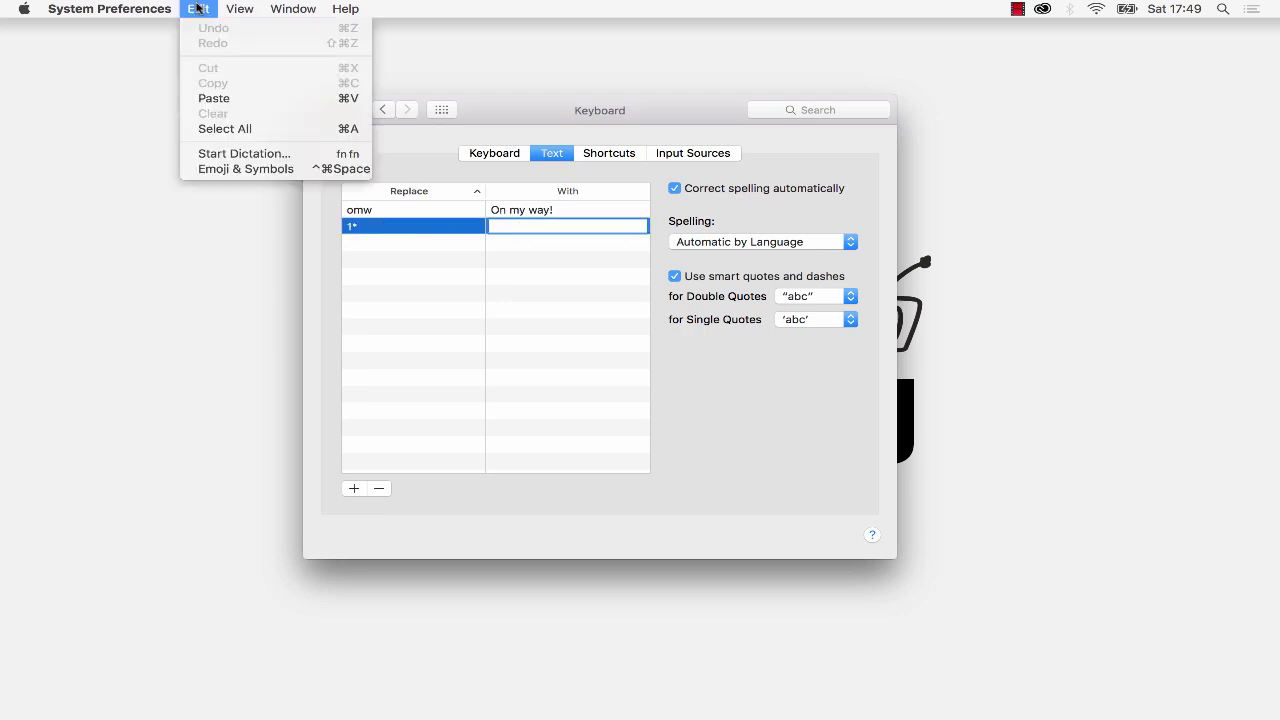
# Search Emoji & Symbols for 'star' and insert the gold star as 1*'s replacement.
pyautogui.click(224, 170)
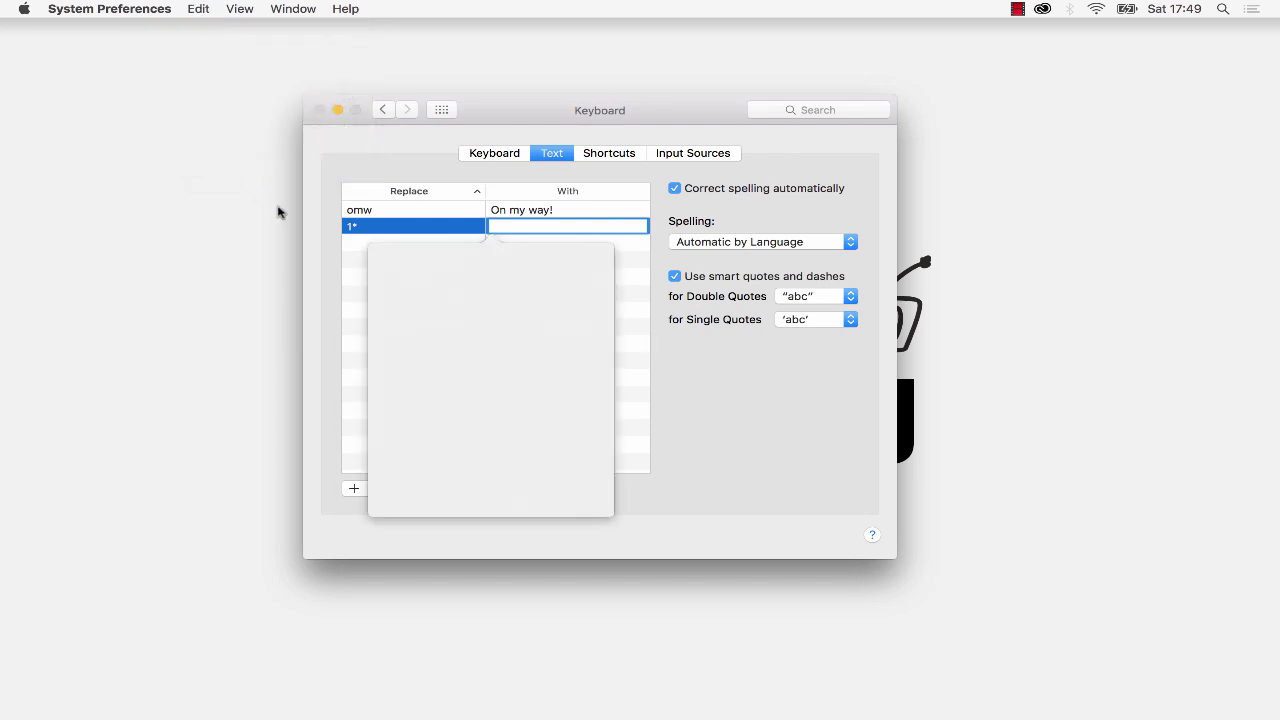
pyautogui.write('star')
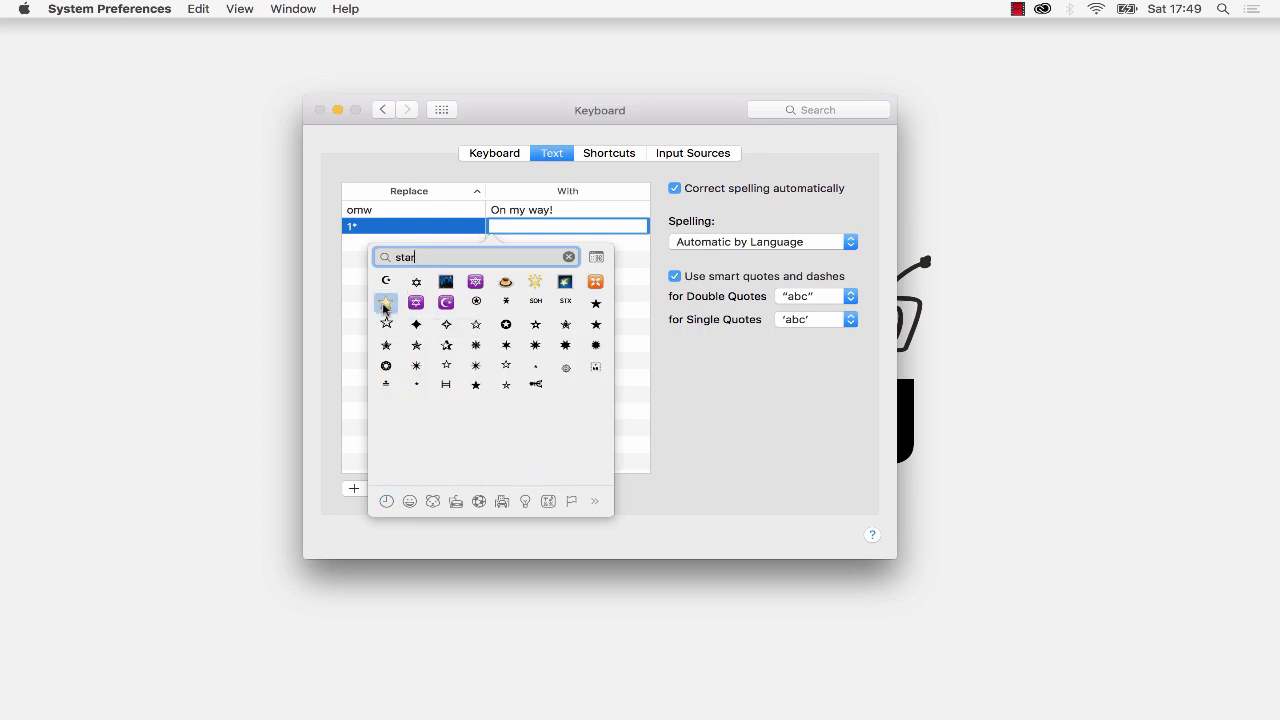
pyautogui.click(385, 304)
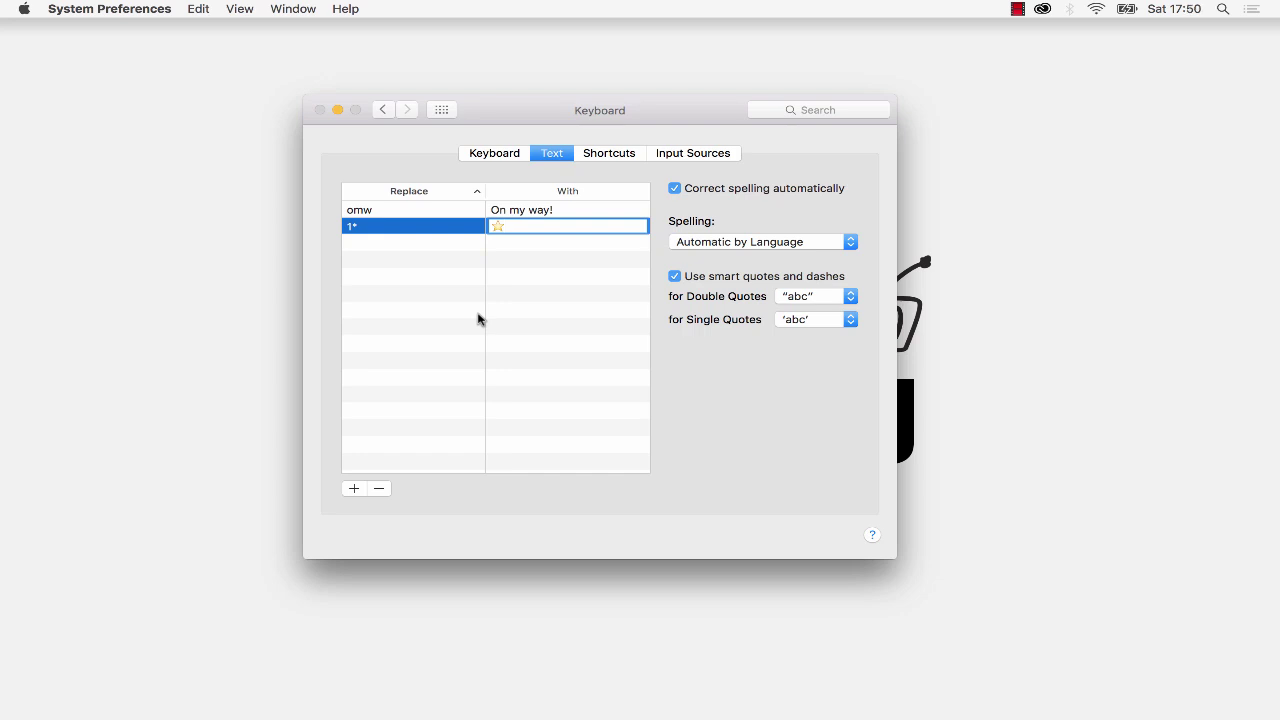
# Copy the star and add a 2* replacement that expands to two stars.
pyautogui.doubleClick(391, 243)
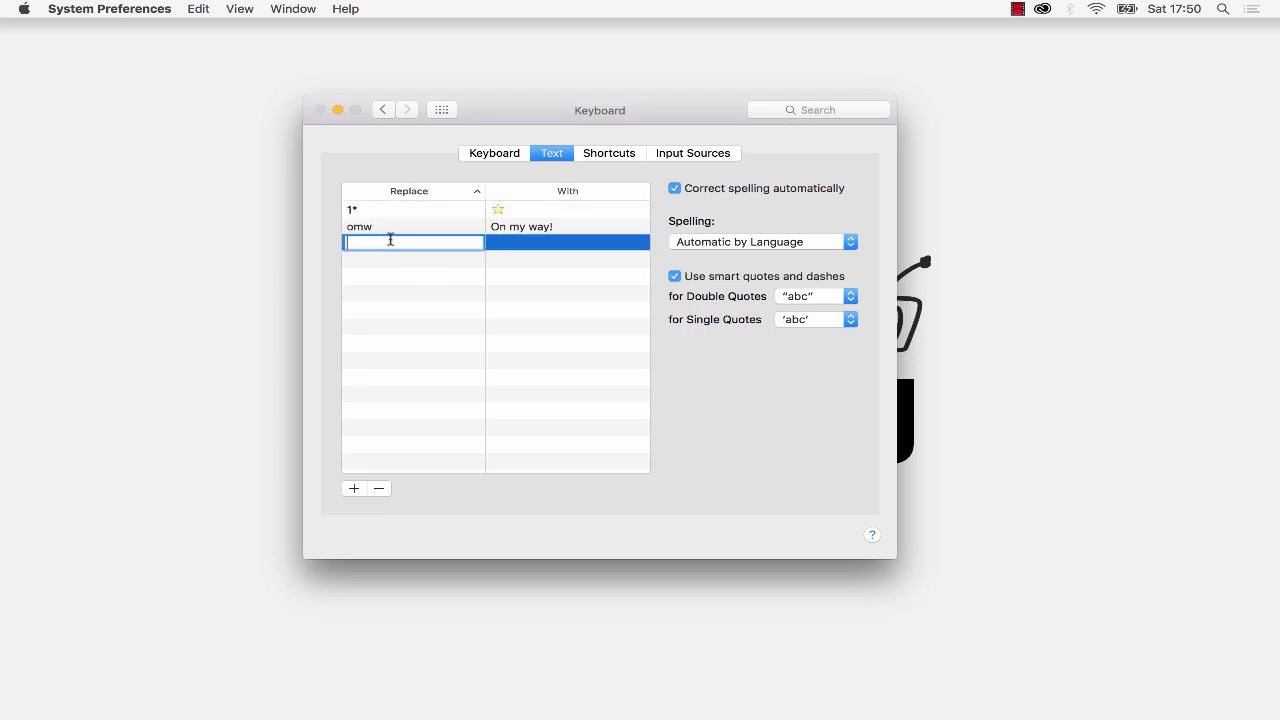
pyautogui.write('2*')
pyautogui.doubleClick(515, 209)
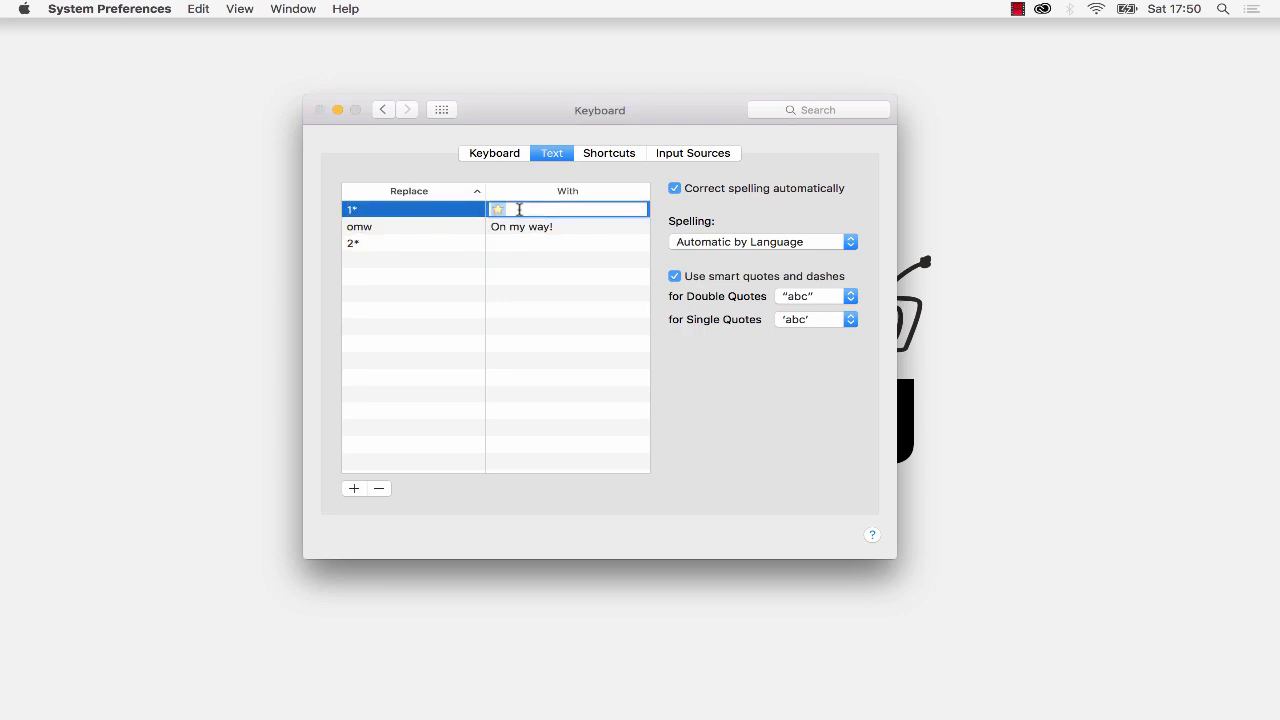
pyautogui.press('super+c')
pyautogui.doubleClick(507, 243)
pyautogui.press('super+v')
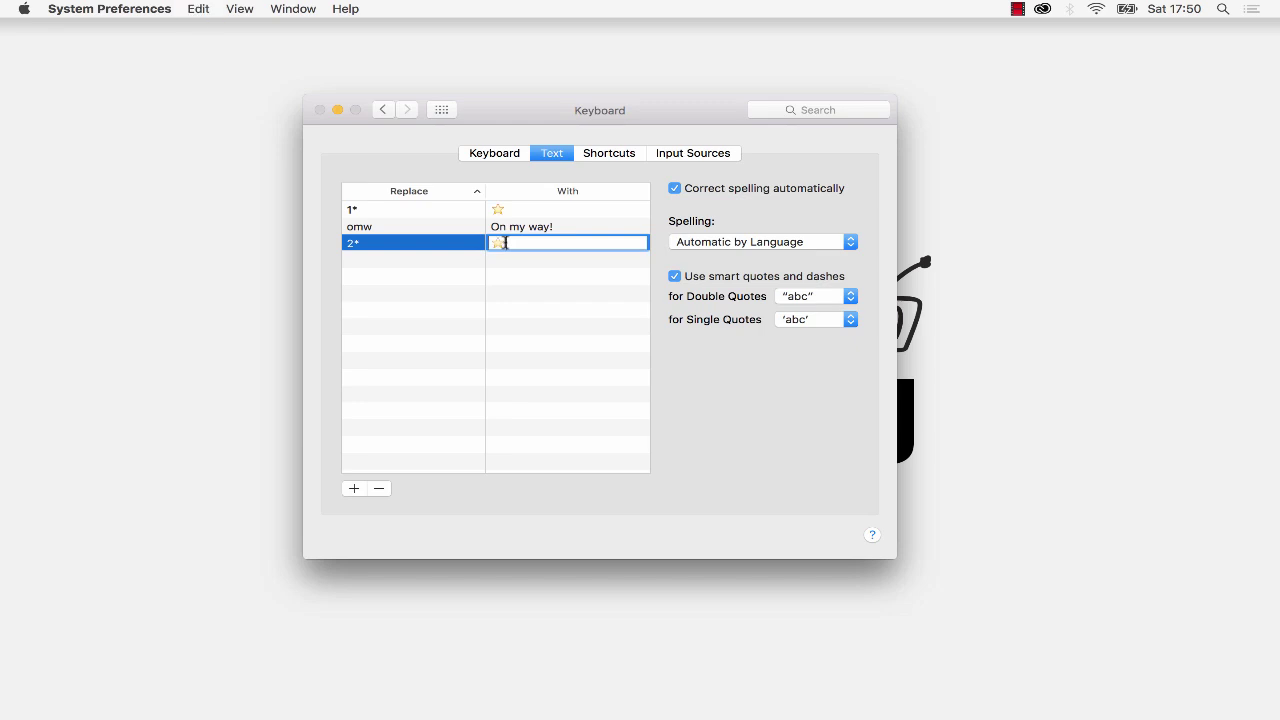
pyautogui.press('super+v')
# Add 3* and 4* replacement rows with pasted stars as their text.
pyautogui.doubleClick(383, 263)
pyautogui.write('3*')
pyautogui.click(536, 262)
pyautogui.press('super+v')
pyautogui.doubleClick(417, 277)
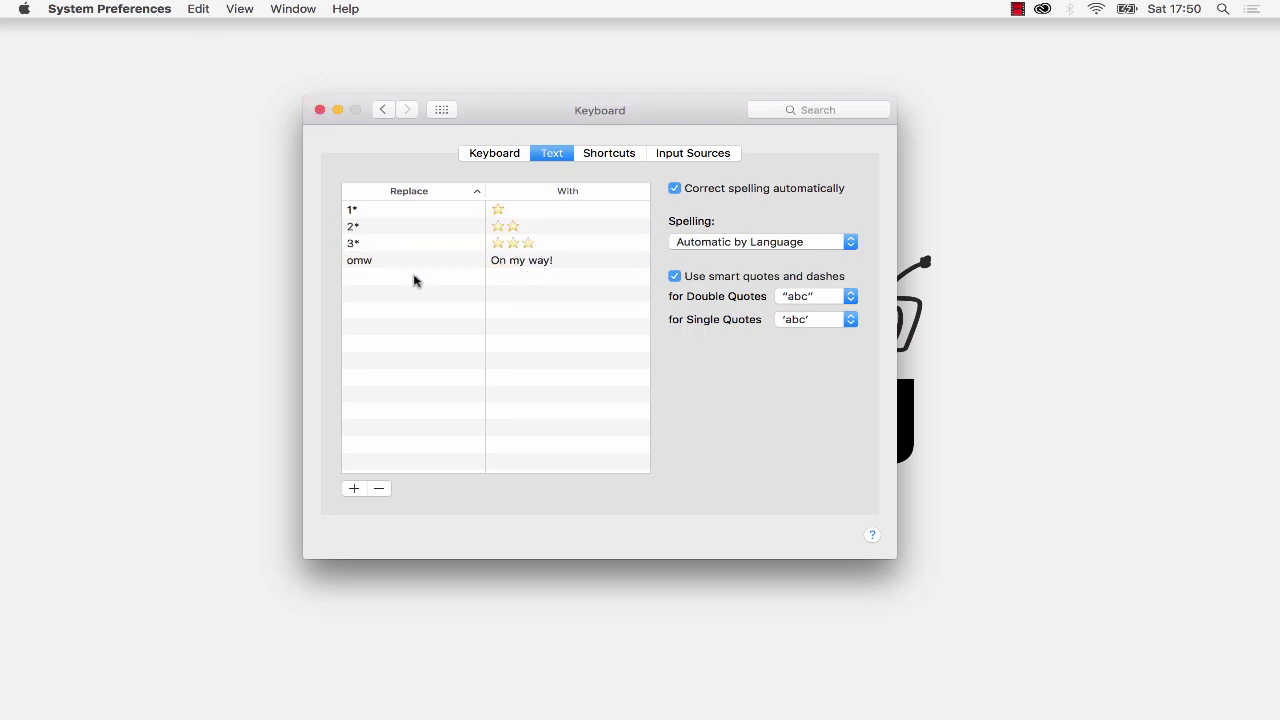
pyautogui.write('4*')
pyautogui.click(511, 283)
pyautogui.press('super+v')
# Add a 5* row giving five stars and trim 4* back to four stars.
pyautogui.doubleClick(405, 290)
pyautogui.write('5*')
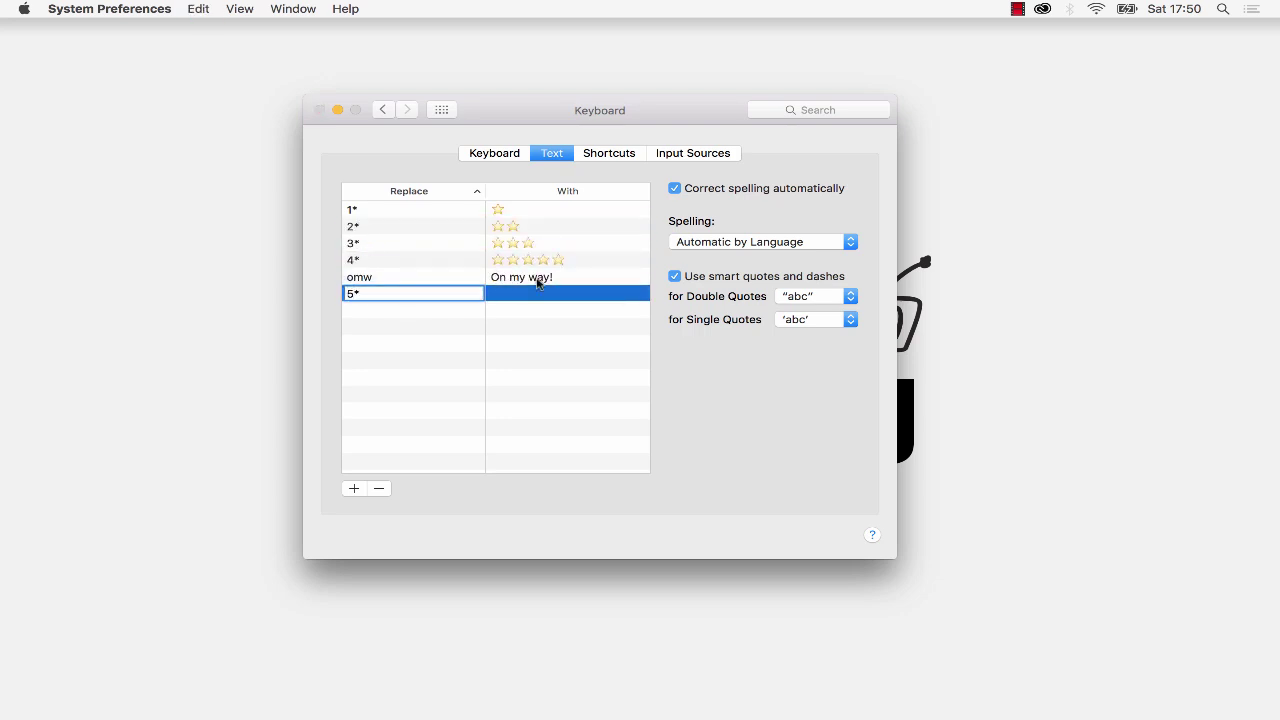
pyautogui.click(537, 283)
pyautogui.press('super+v')
pyautogui.press('Return')
pyautogui.doubleClick(524, 262)
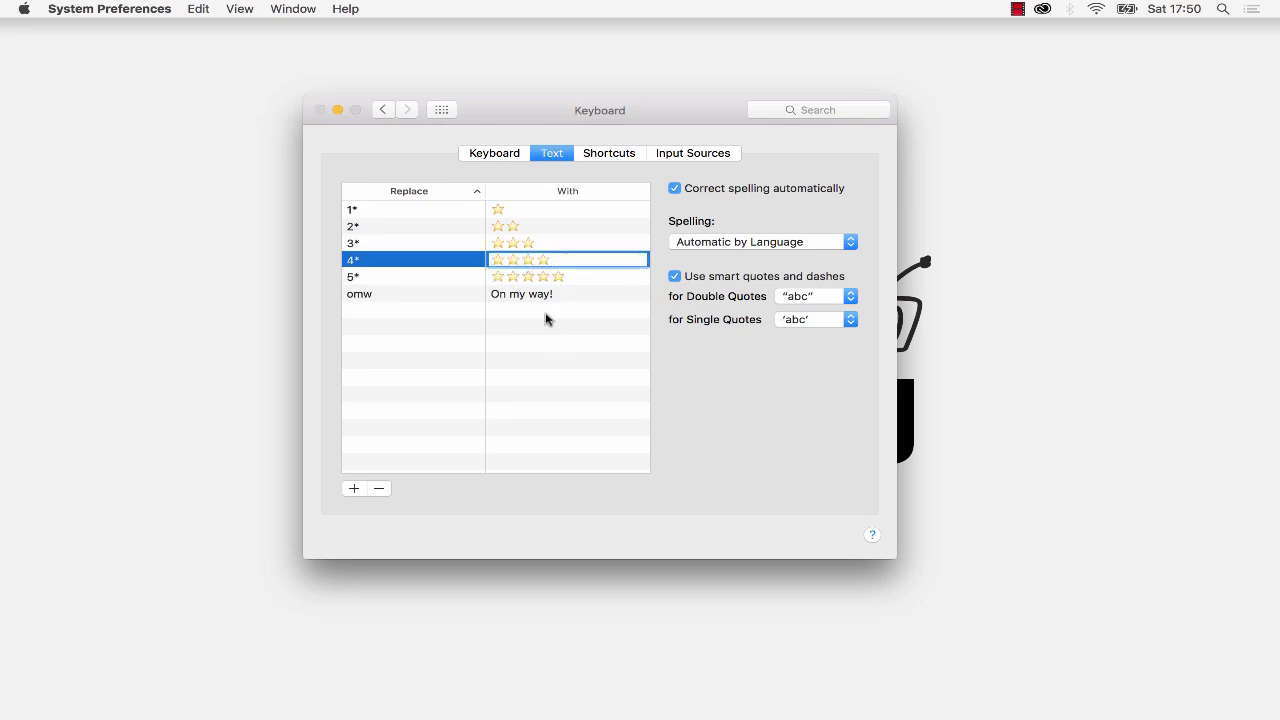
pyautogui.press('BackSpace')
pyautogui.press('Return')
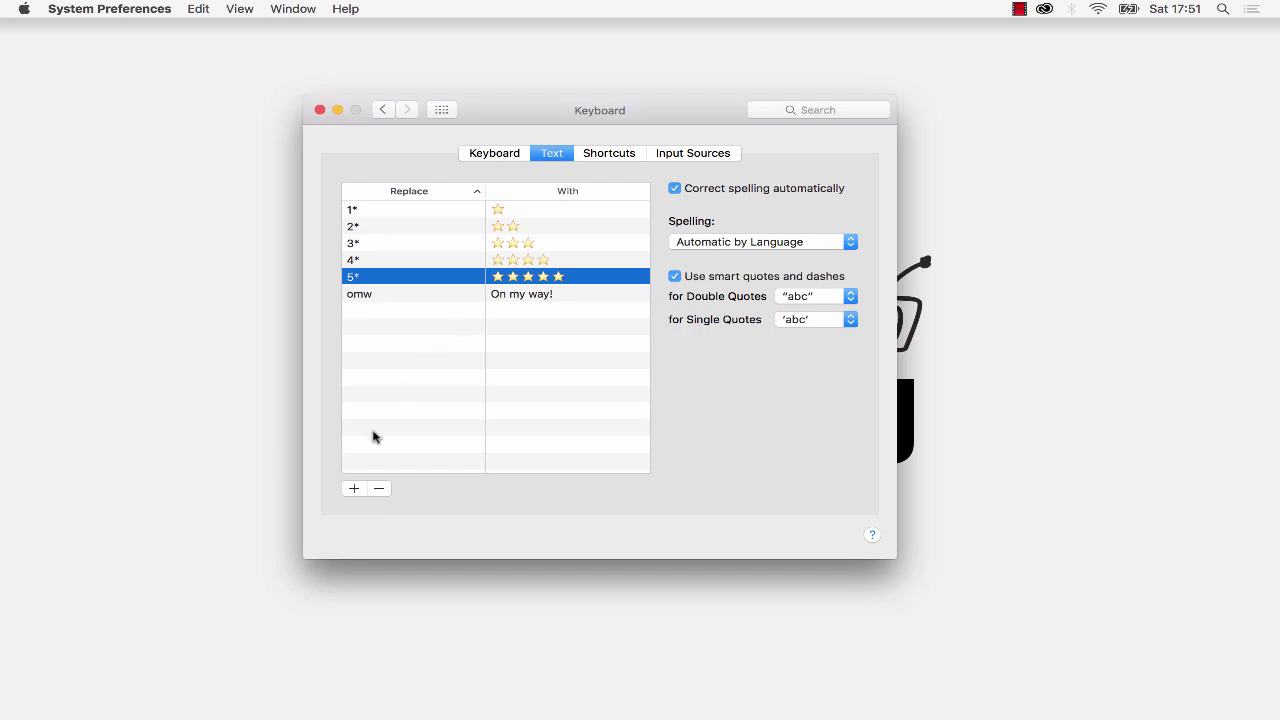
# Add an xx replacement producing the red cross (searched as 'cros') and close Keyboard preferences.
pyautogui.click(354, 488)
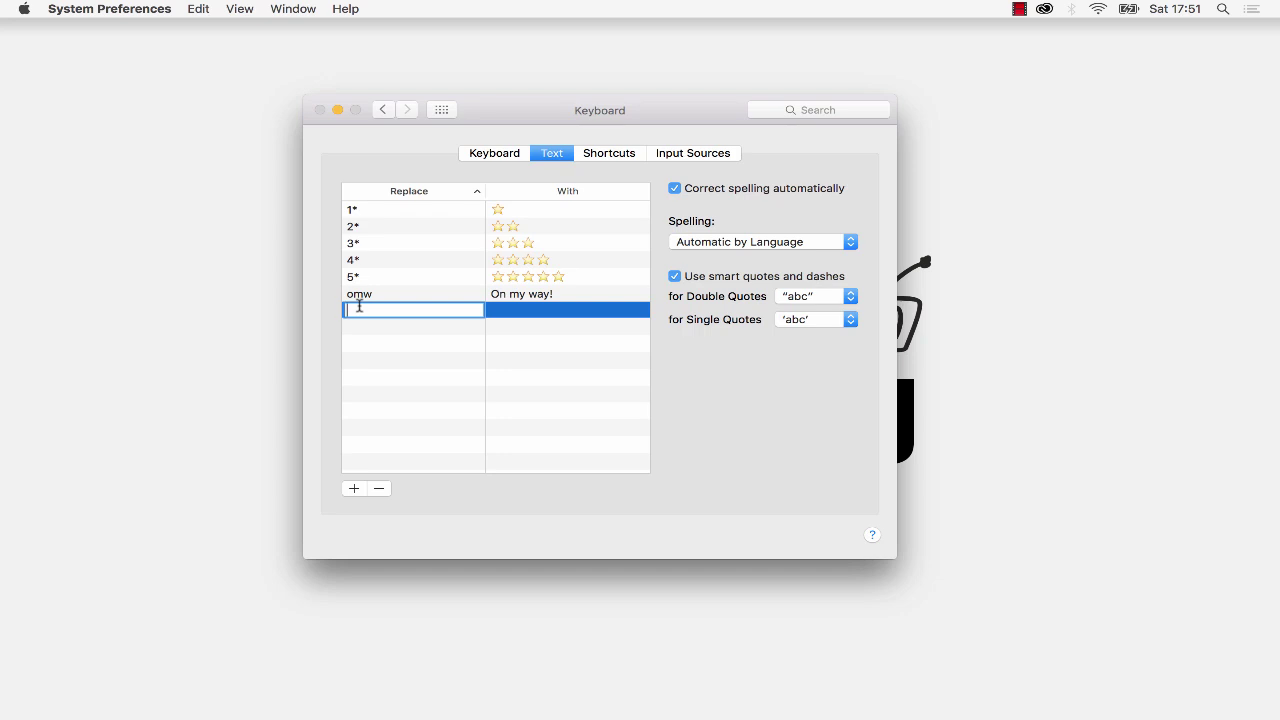
pyautogui.write('xx')
pyautogui.click(512, 312)
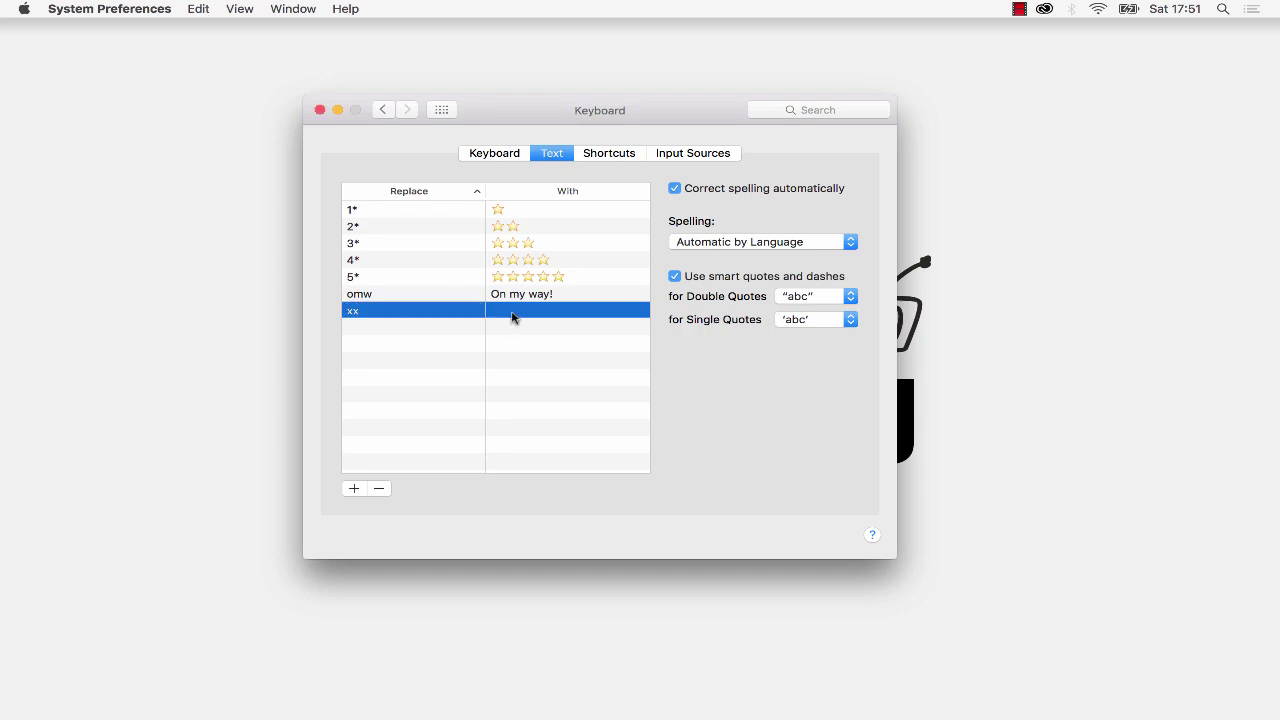
pyautogui.click(199, 9)
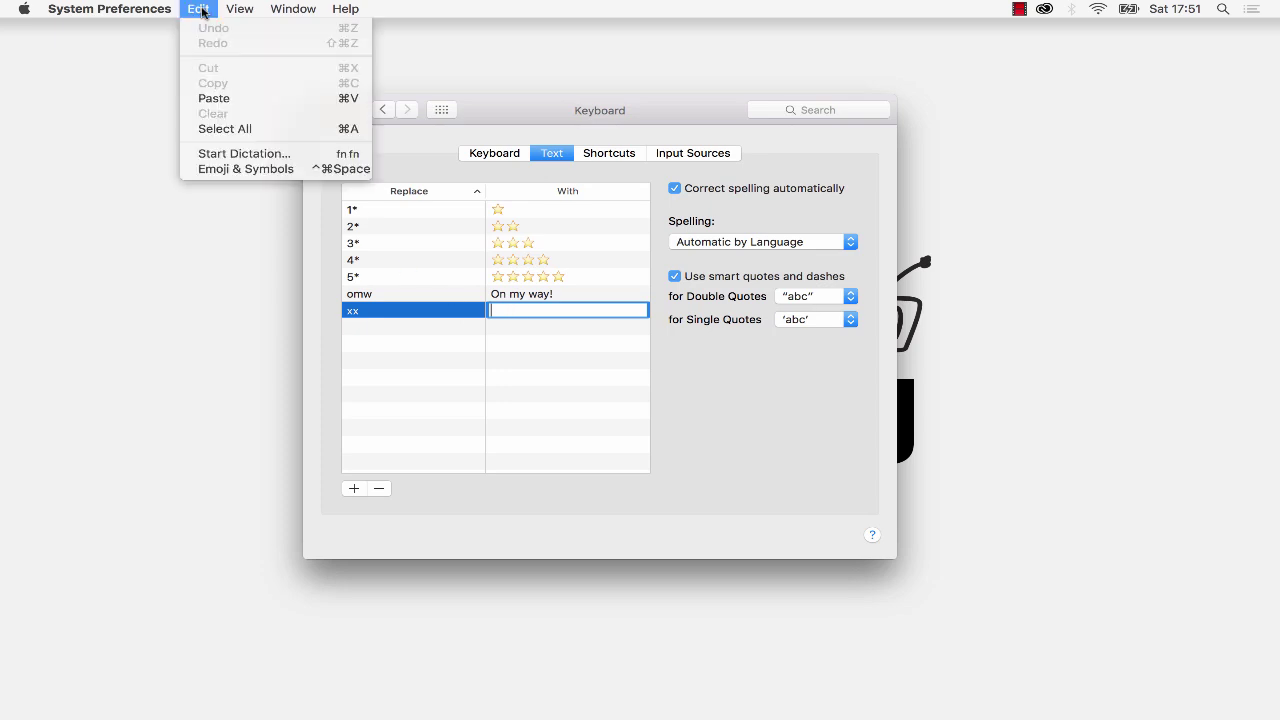
pyautogui.click(249, 170)
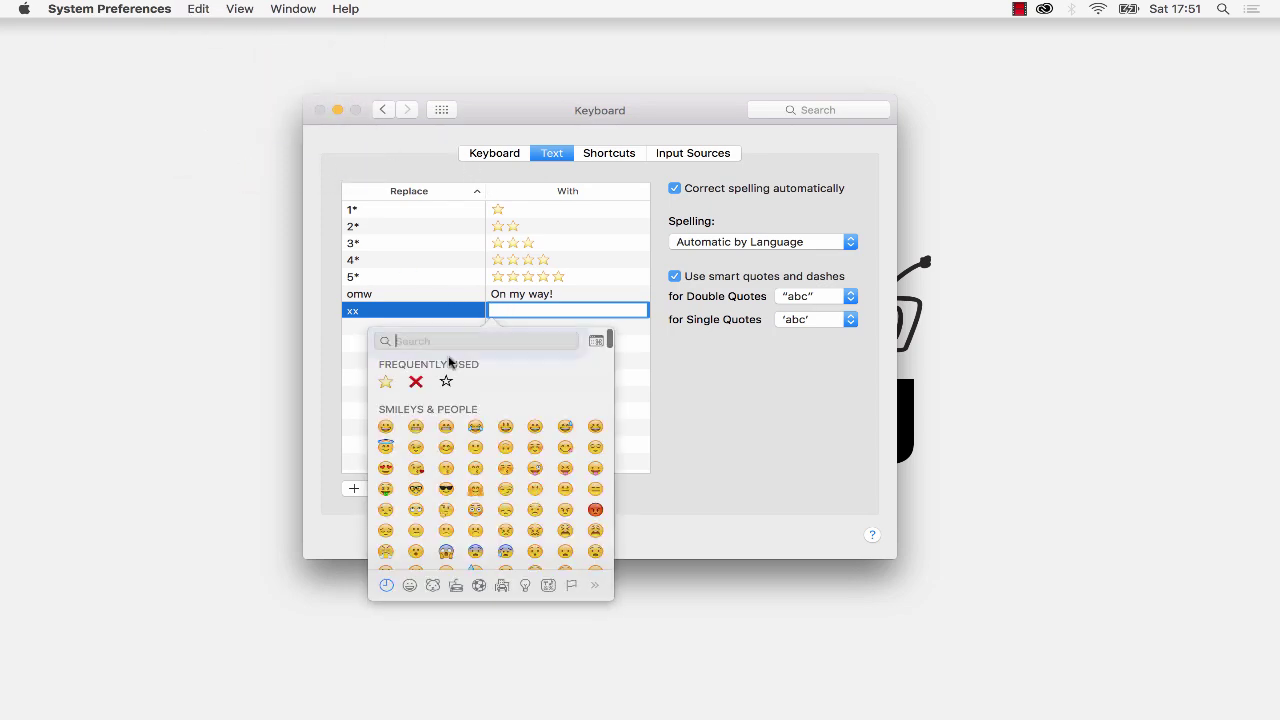
pyautogui.write('cros')
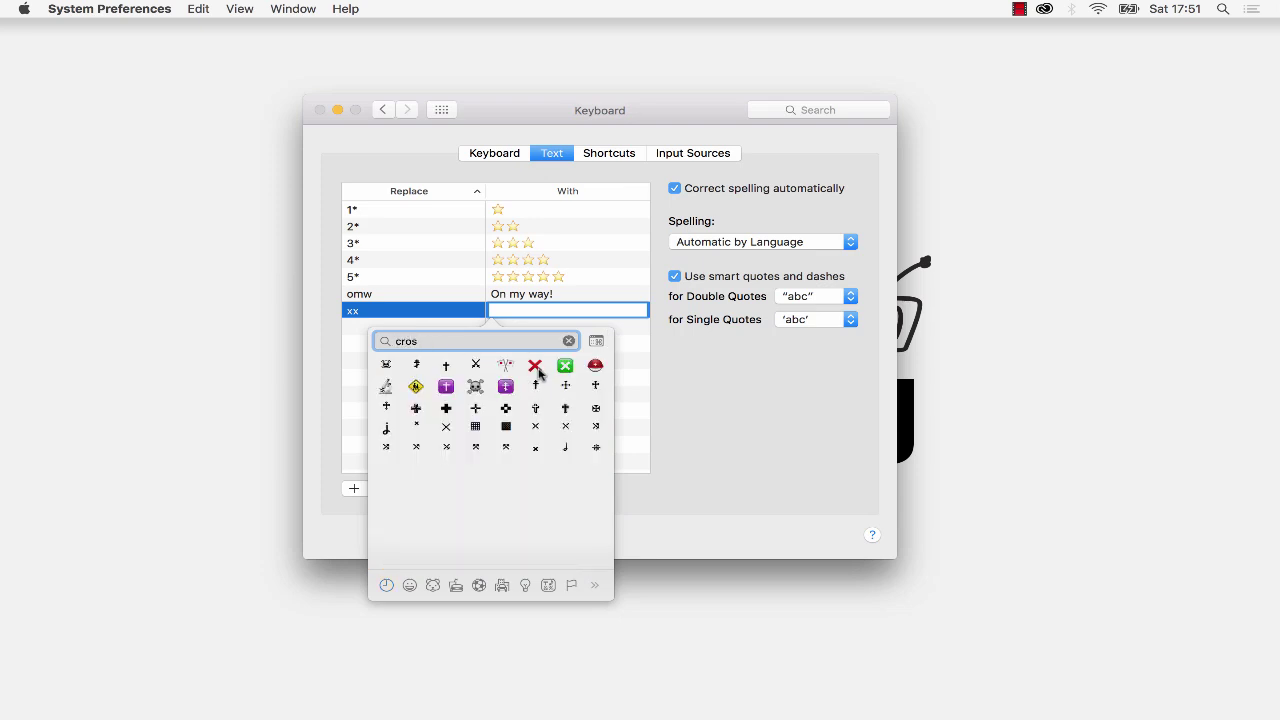
pyautogui.click(535, 368)
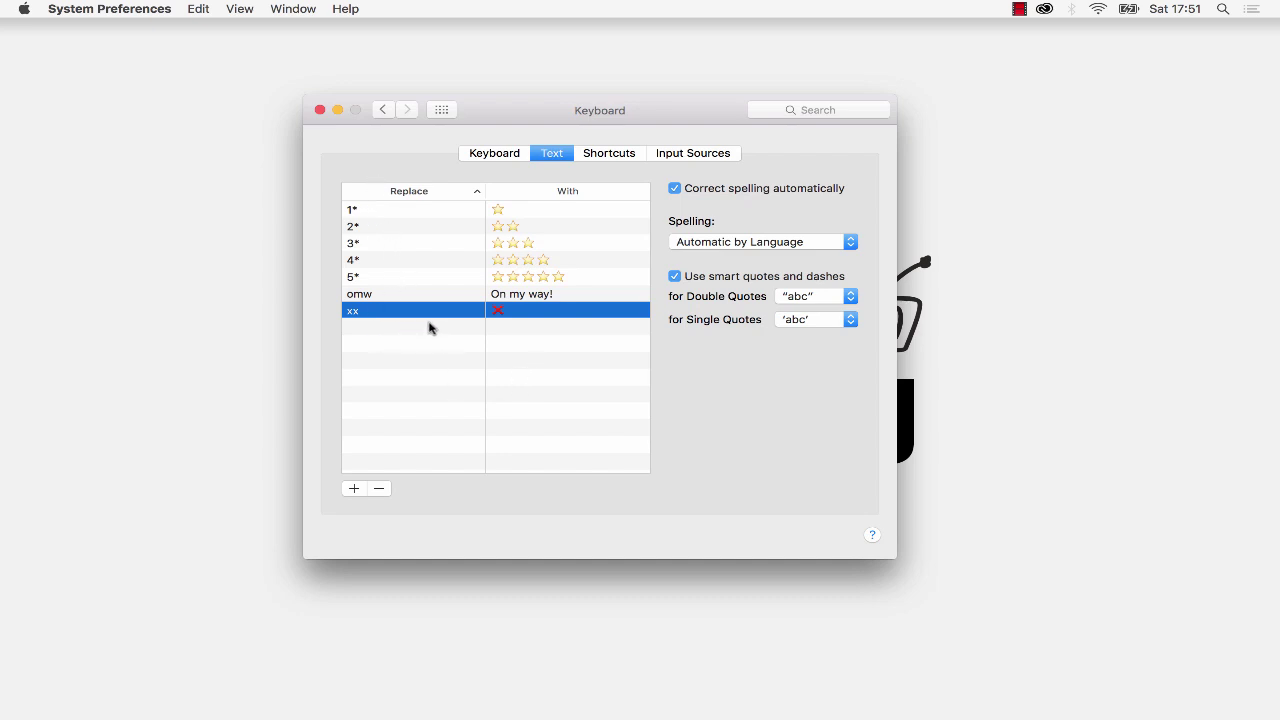
pyautogui.click(320, 110)
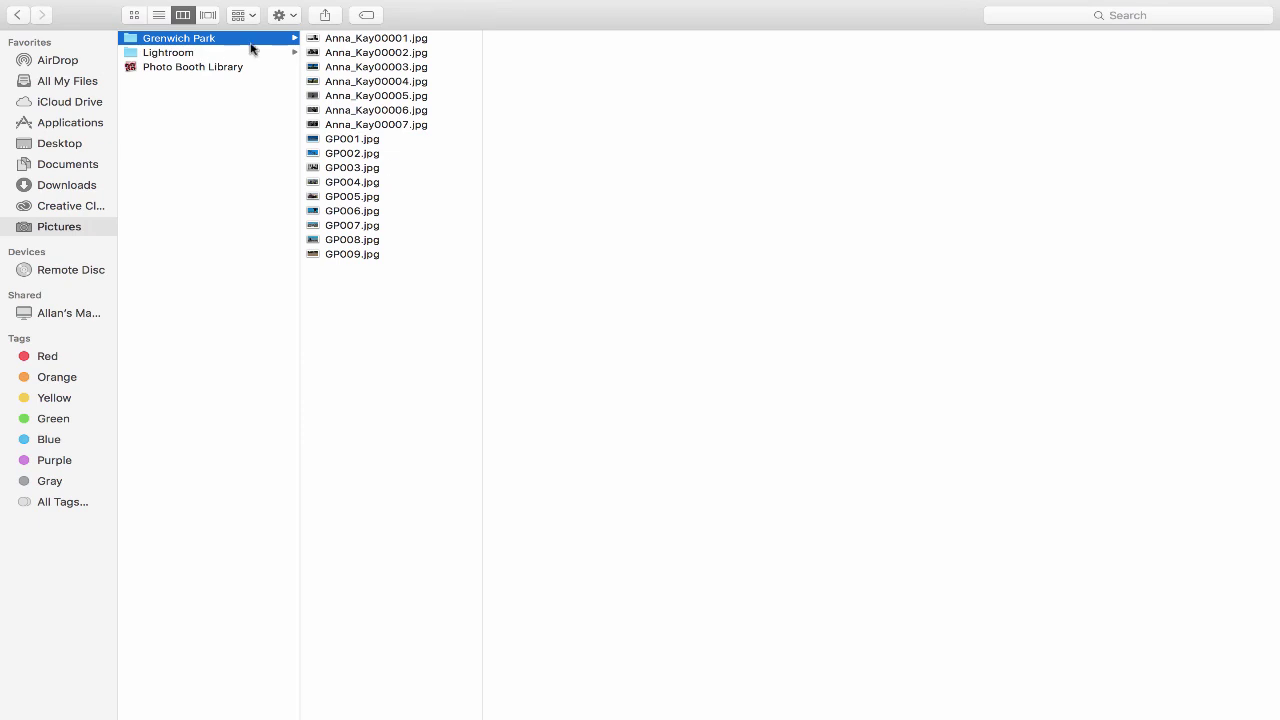
pyautogui.click(370, 68)
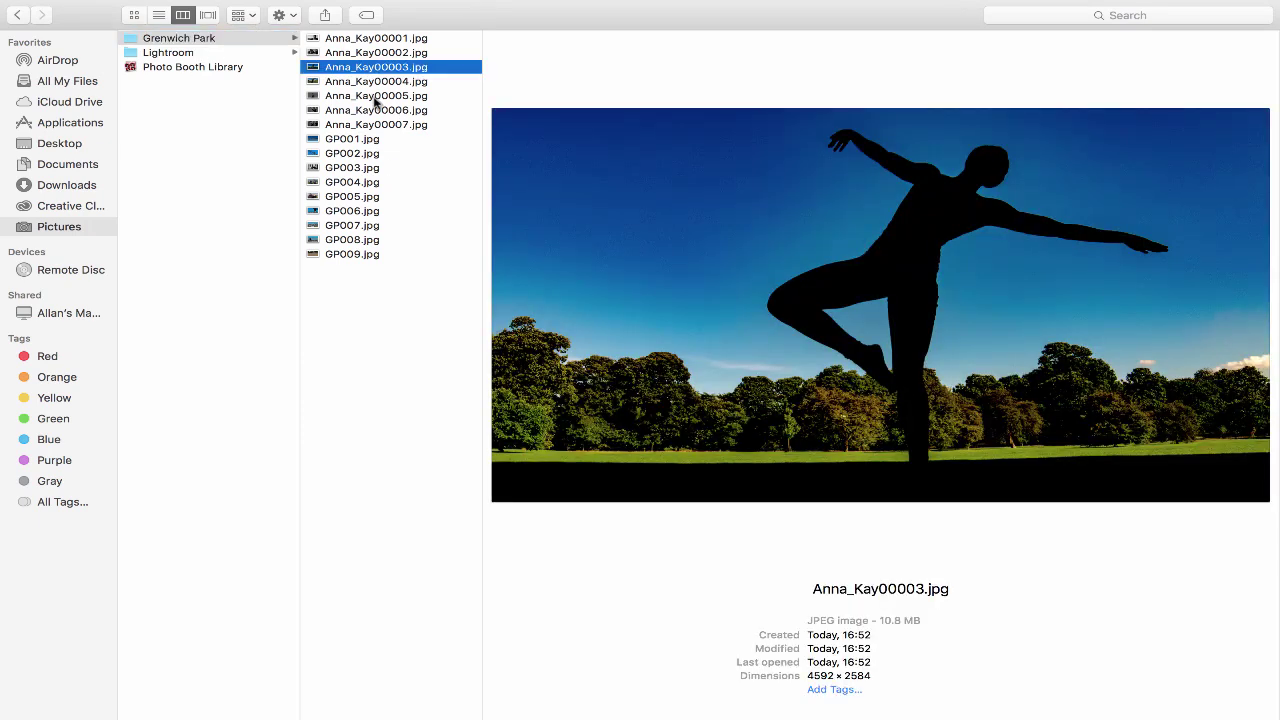
pyautogui.keyDown('super'); pyautogui.click(376, 95); pyautogui.keyUp('super')
pyautogui.keyDown('super'); pyautogui.click(381, 124); pyautogui.keyUp('super')
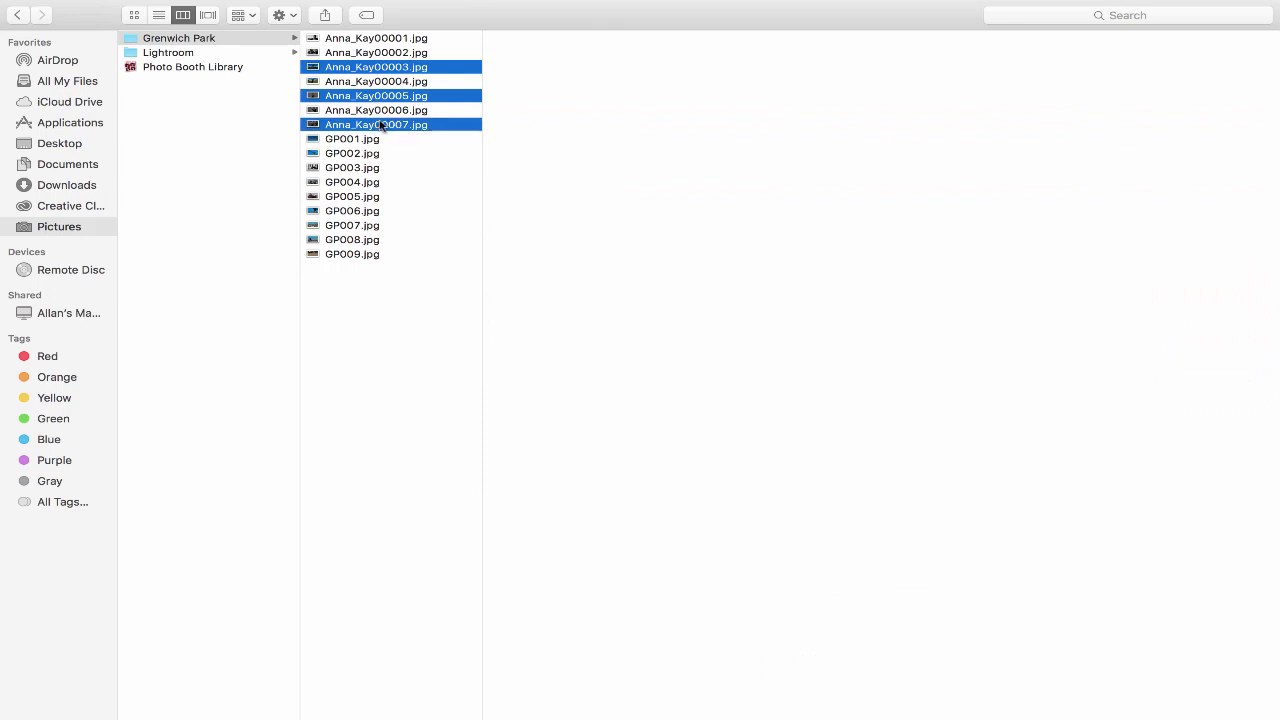
pyautogui.rightClick(381, 124)
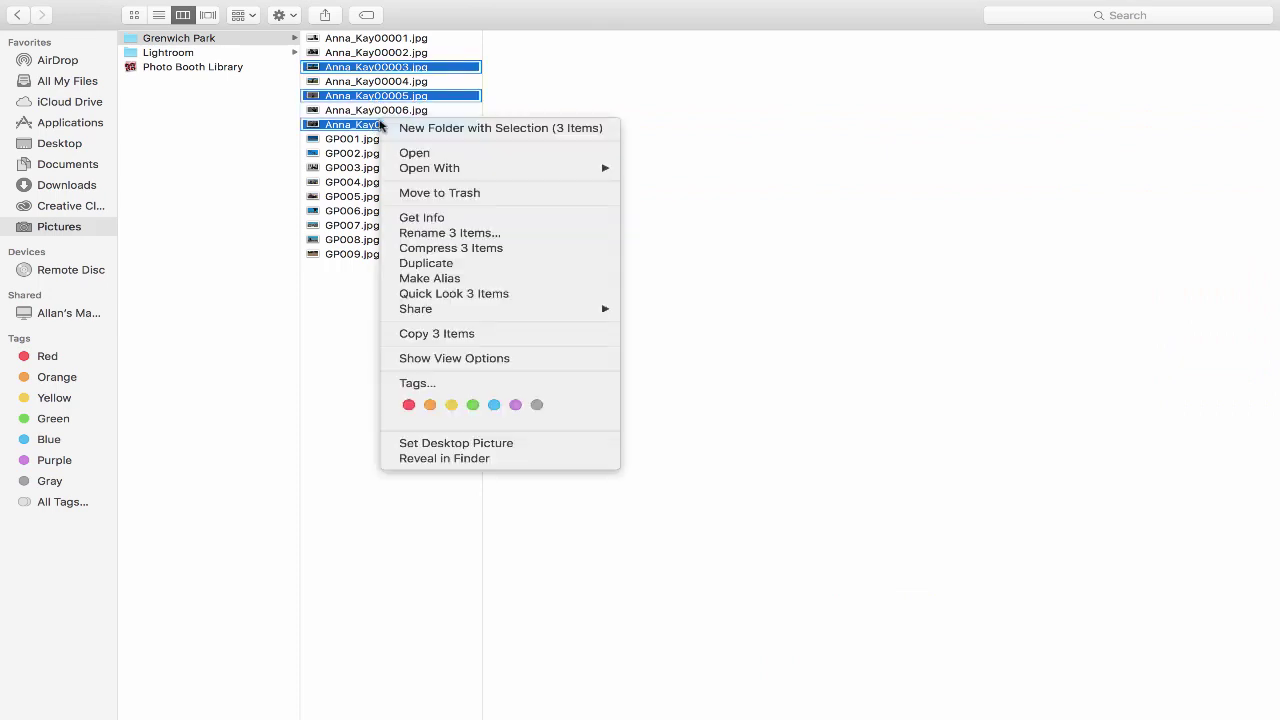
pyautogui.click(505, 238)
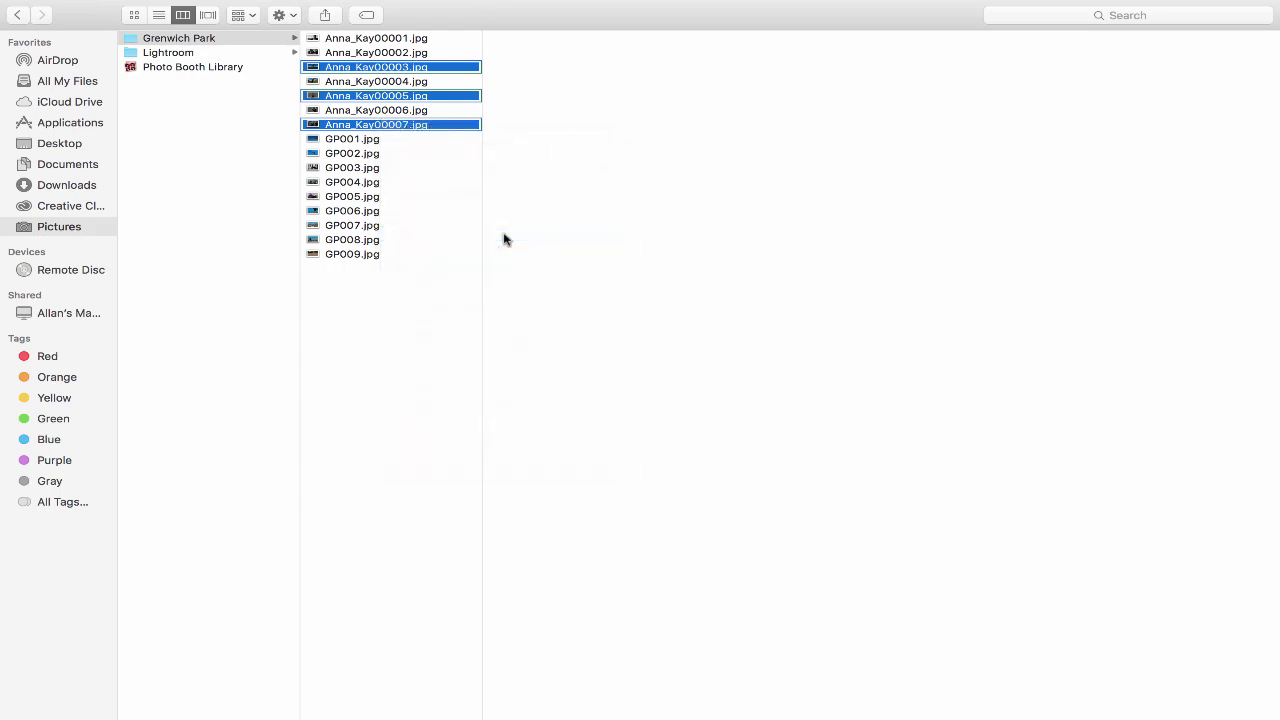
pyautogui.click(488, 72)
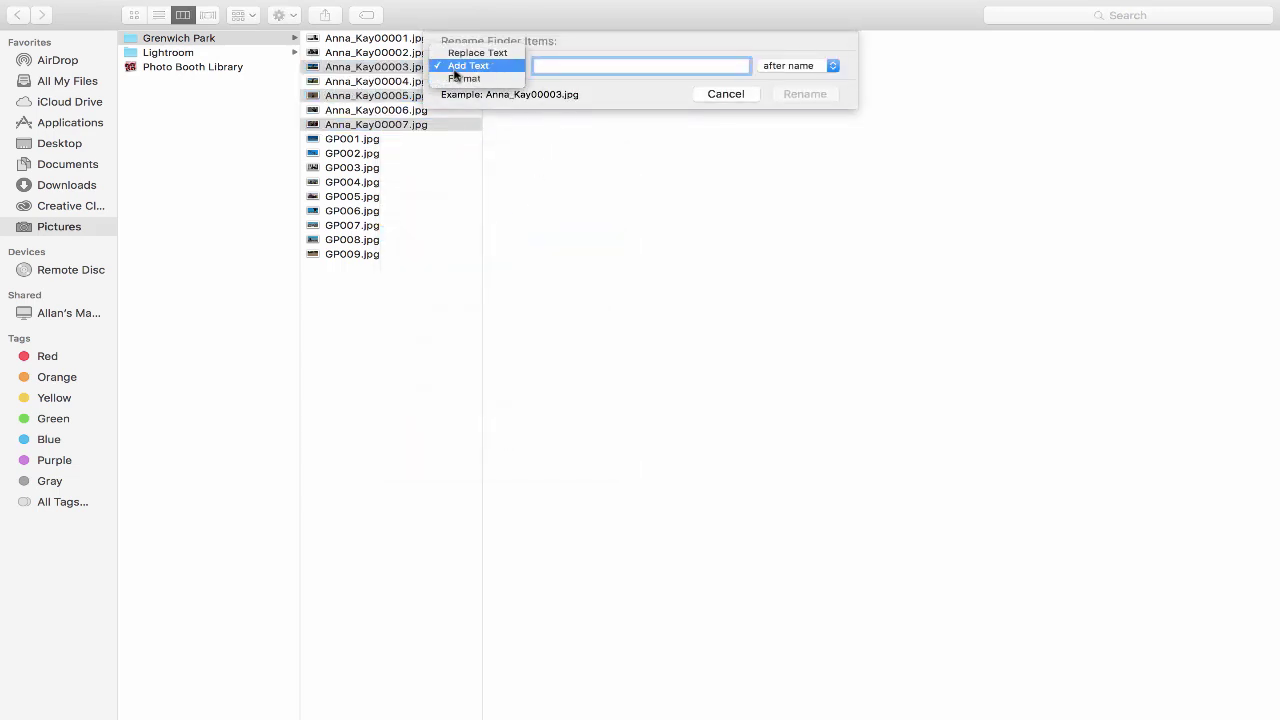
pyautogui.click(522, 66)
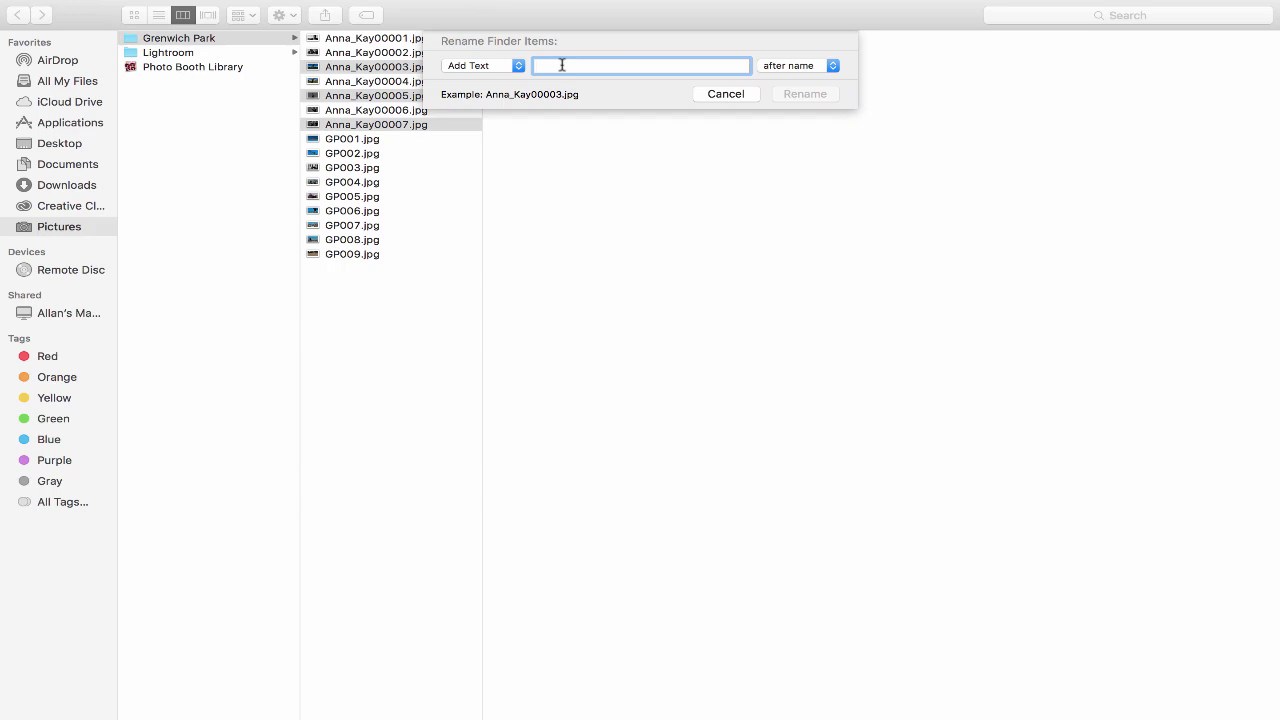
pyautogui.write('2*')
pyautogui.press('space')
pyautogui.click(800, 94)
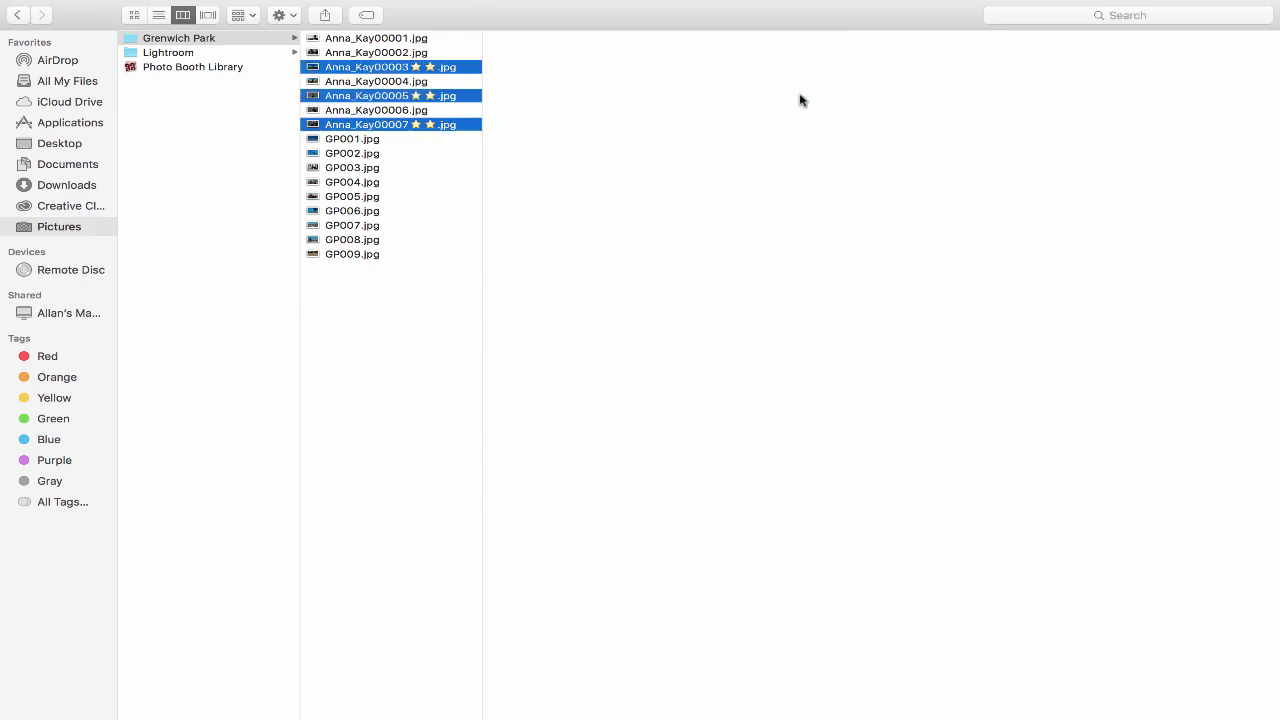
# Batch-rename GP002 through GP006, adding three stars (via 3*) after each name.
pyautogui.click(362, 153)
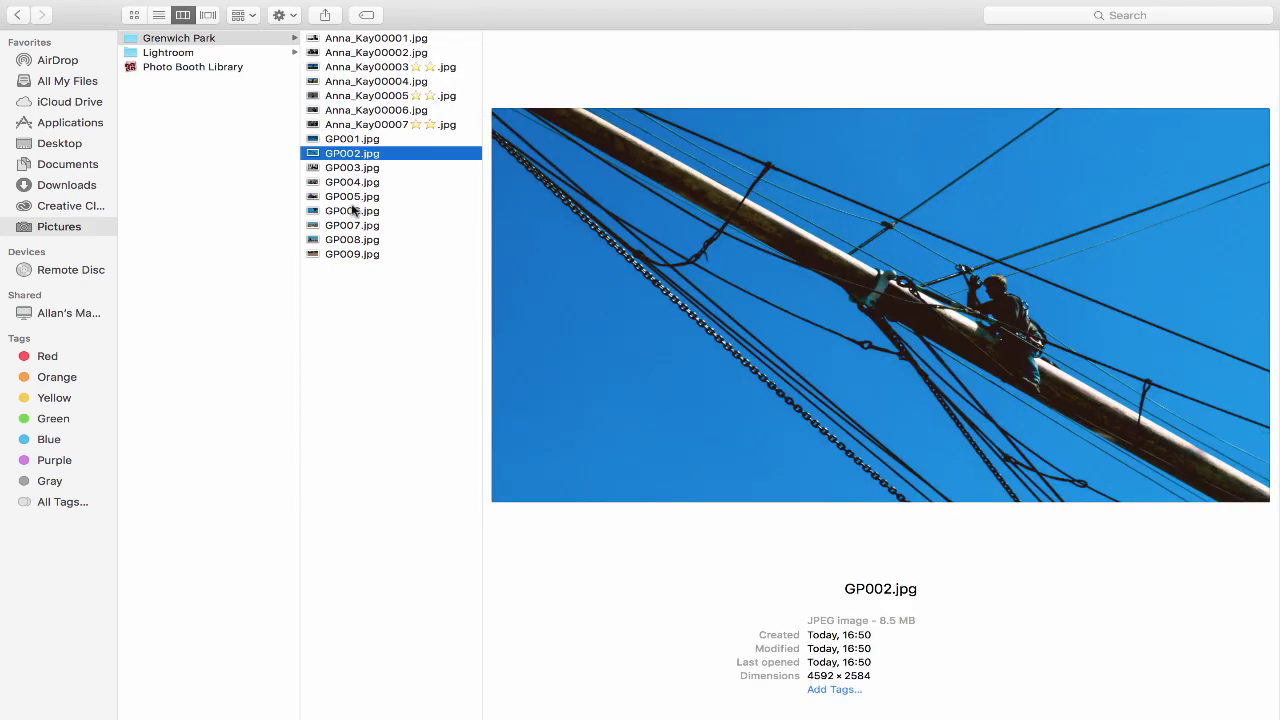
pyautogui.keyDown('shift'); pyautogui.click(355, 210); pyautogui.keyUp('shift')
pyautogui.rightClick(379, 200)
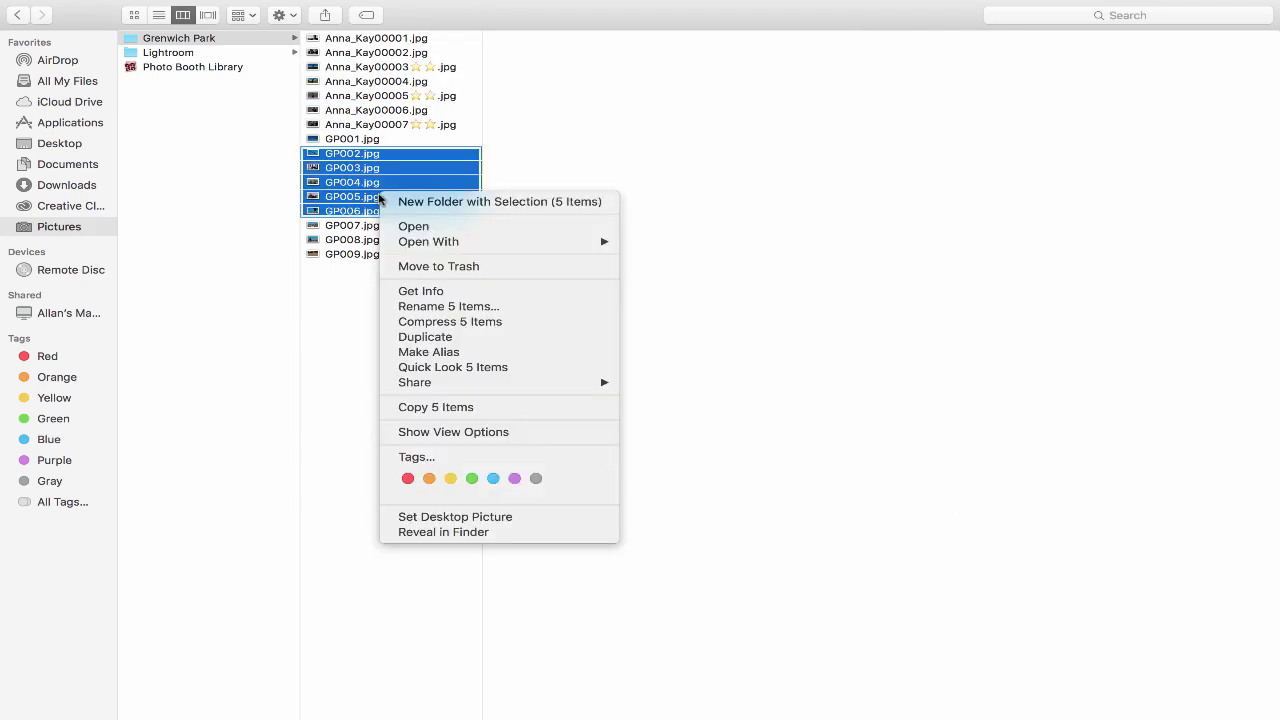
pyautogui.click(512, 306)
pyautogui.click(581, 63)
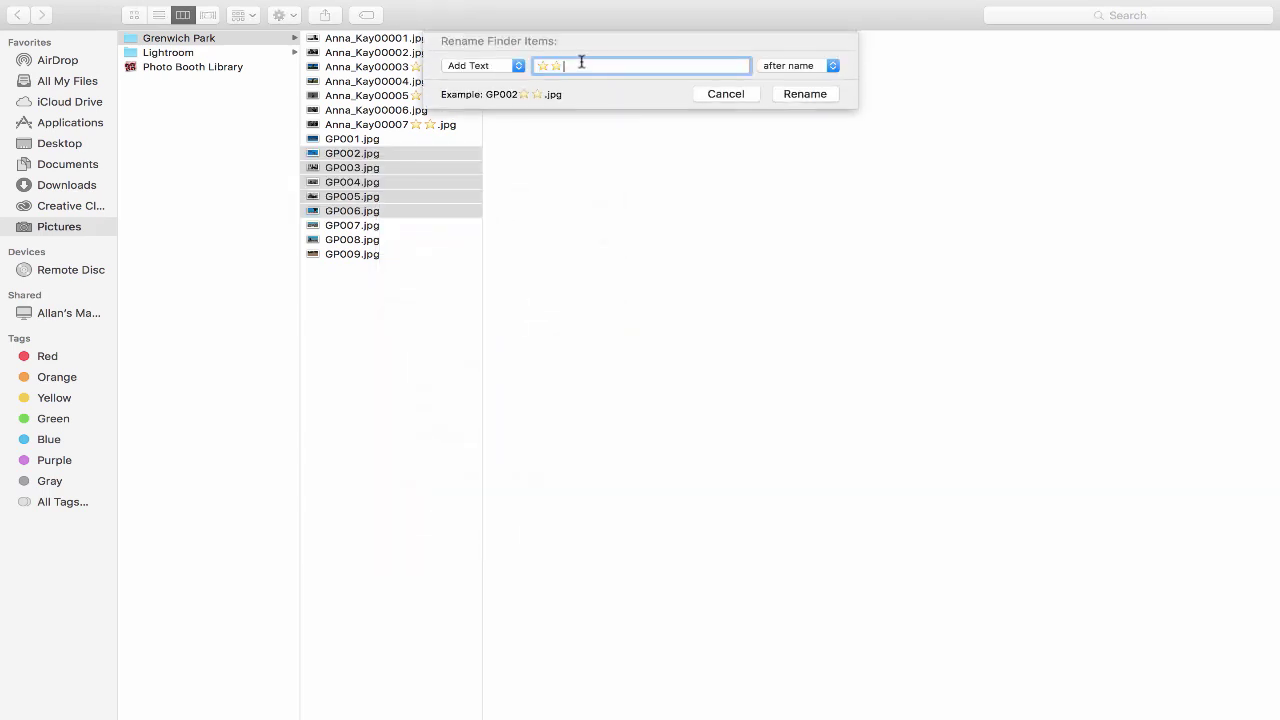
pyautogui.moveTo(581, 63); pyautogui.dragTo(527, 61)
pyautogui.write('3*')
pyautogui.press('space')
pyautogui.click(790, 93)
# Batch-rename GP007 and GP009, adding five stars (via 5*) after each name.
pyautogui.click(352, 229)
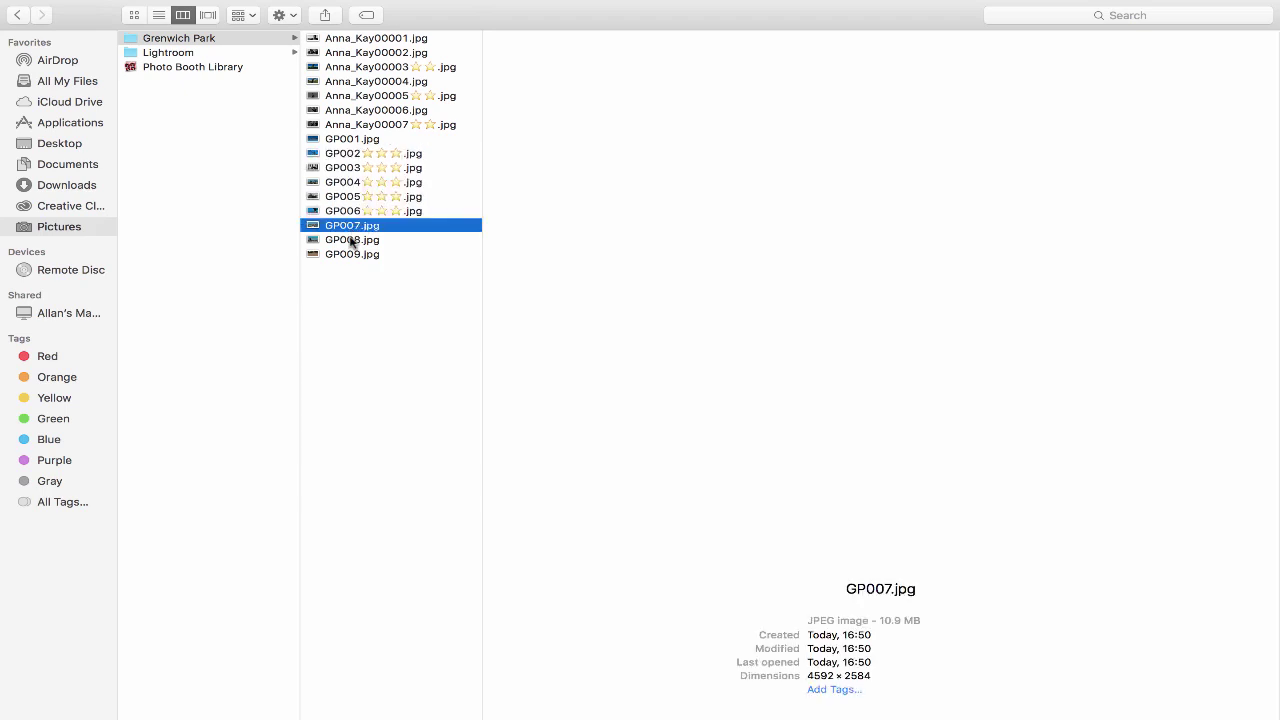
pyautogui.keyDown('super'); pyautogui.click(357, 255); pyautogui.keyUp('super')
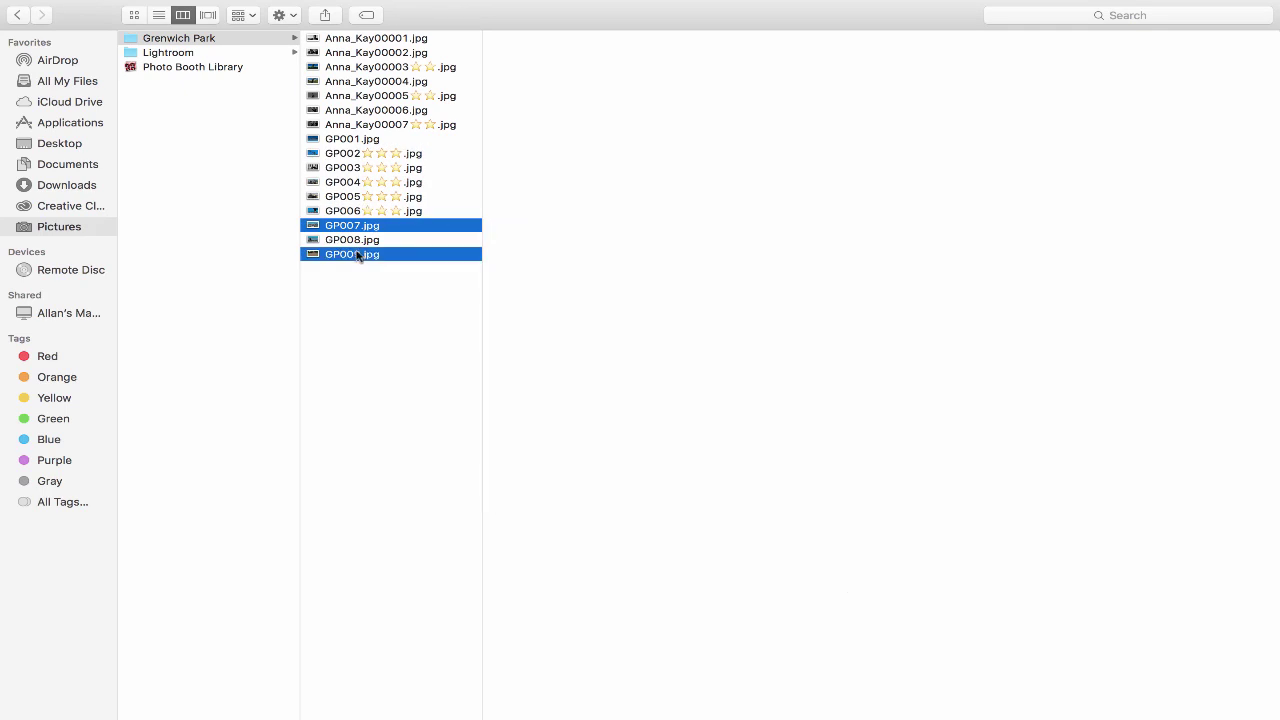
pyautogui.rightClick(357, 255)
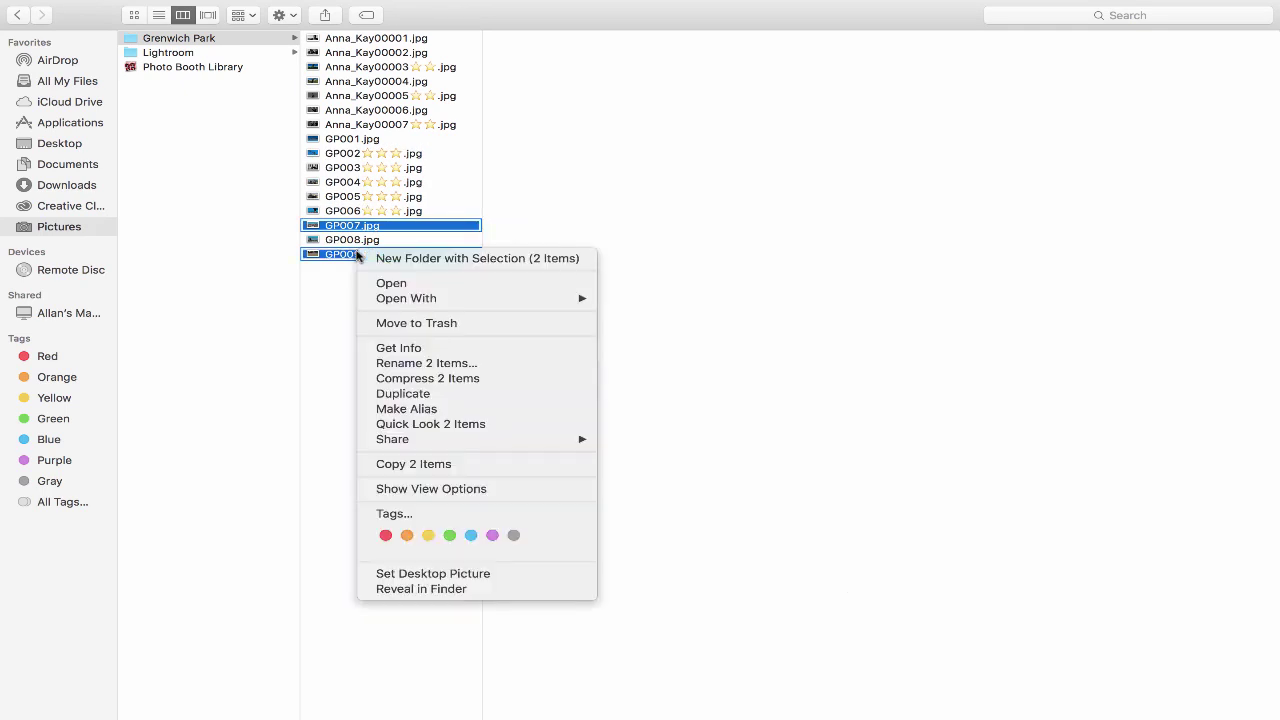
pyautogui.click(489, 362)
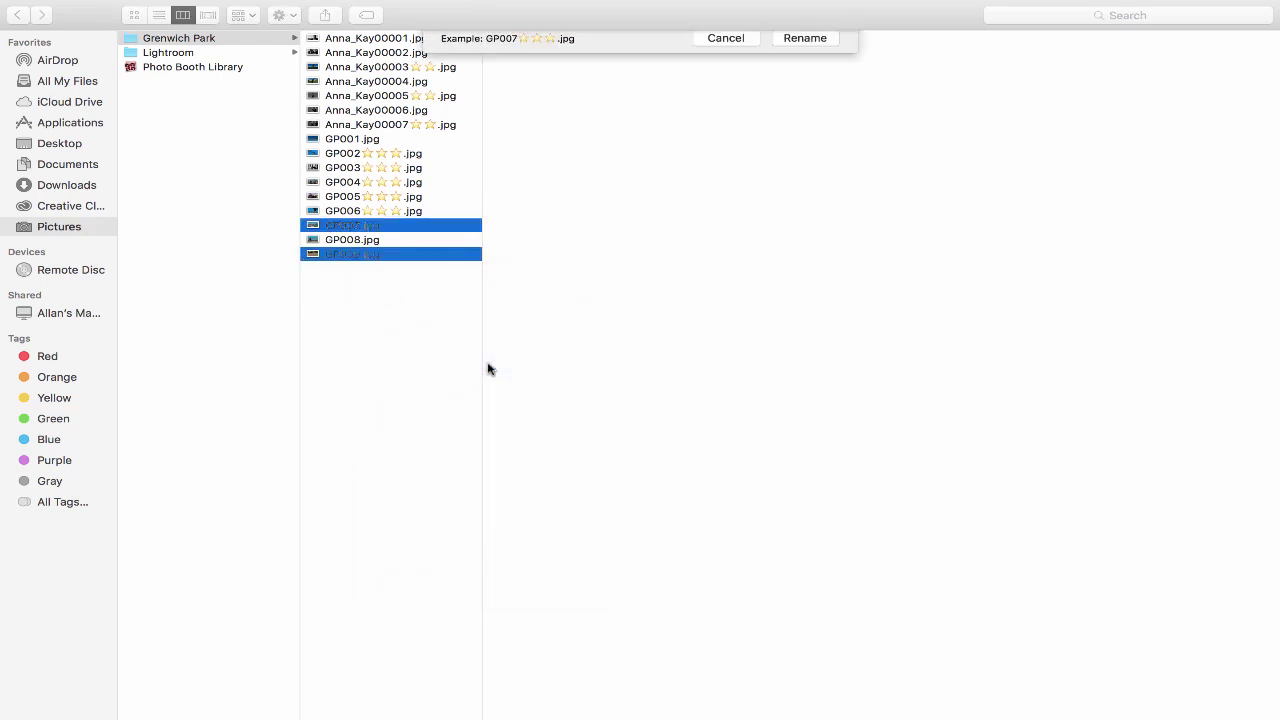
pyautogui.click(596, 64)
pyautogui.press('super+a')
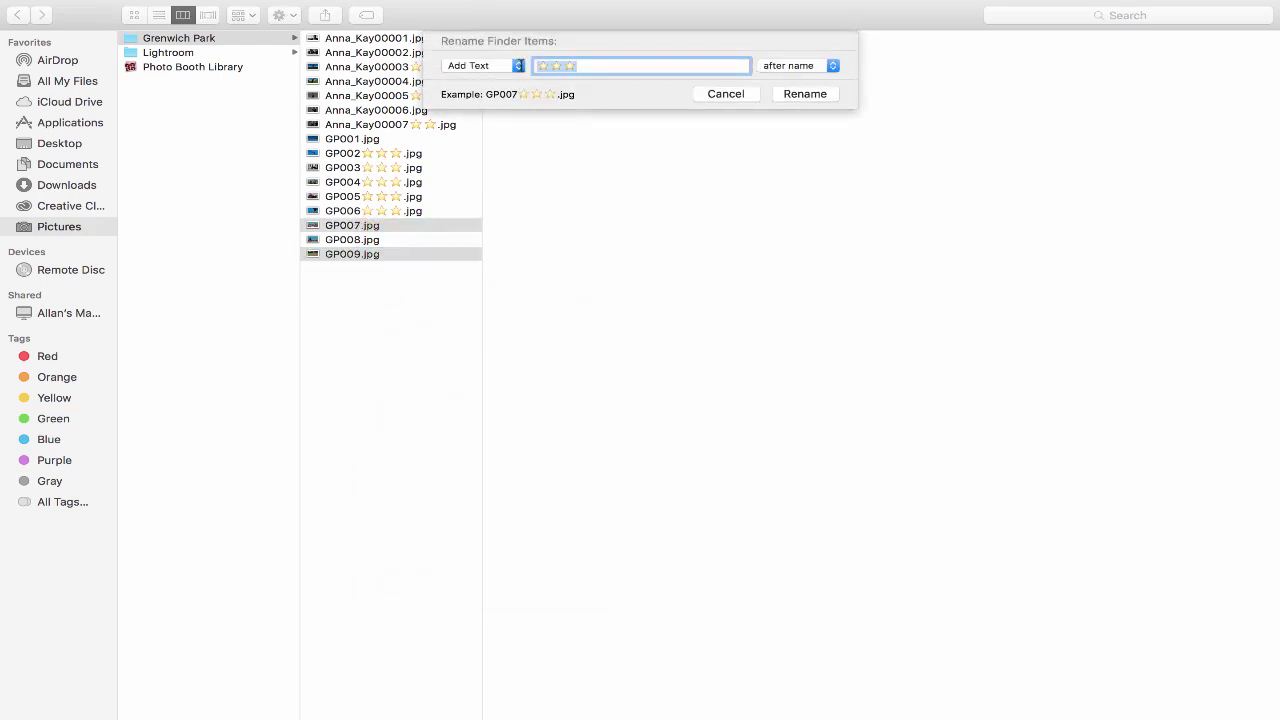
pyautogui.write('5*')
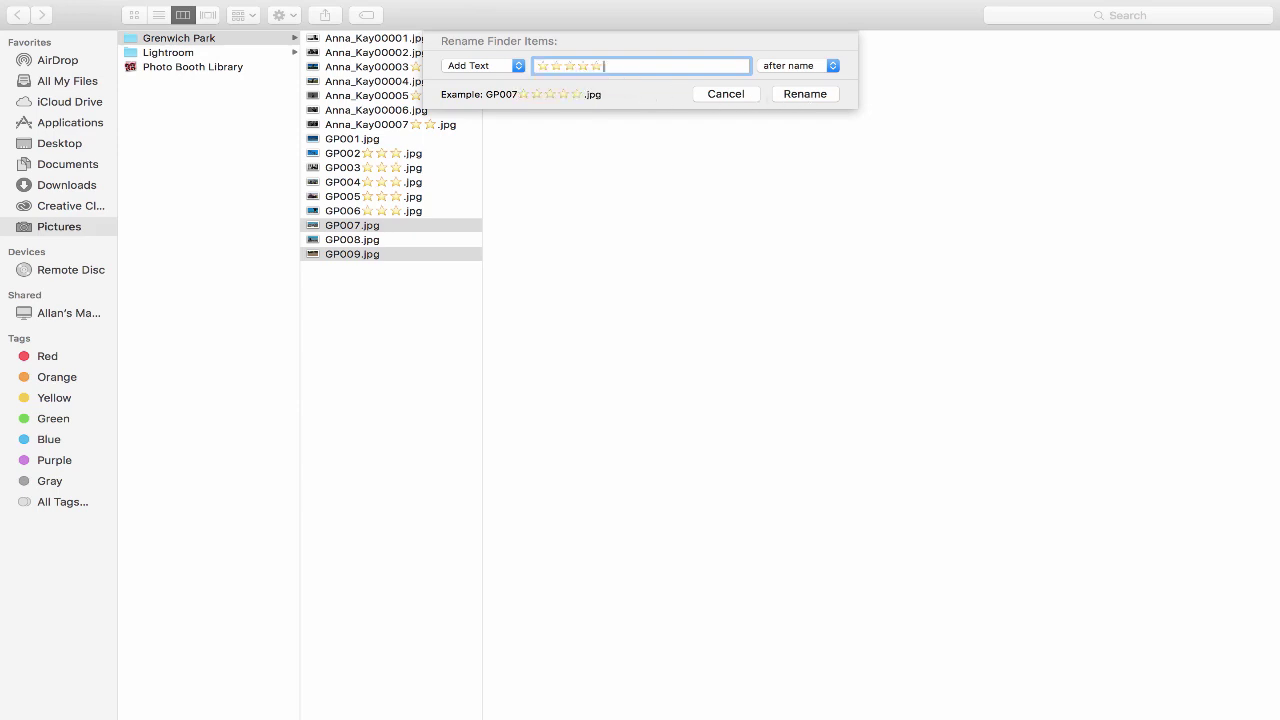
pyautogui.click(792, 94)
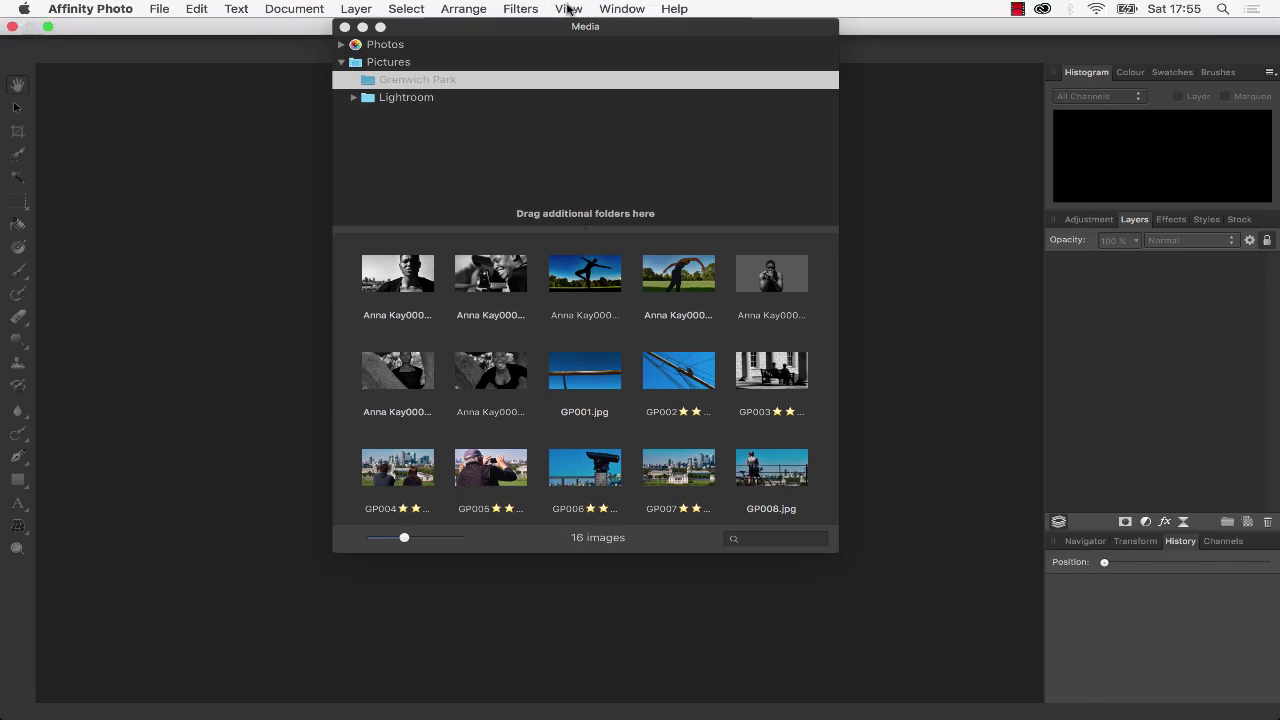
# Open the Media Browser from the View menu and filter it with a 2* rating search.
pyautogui.click(567, 9)
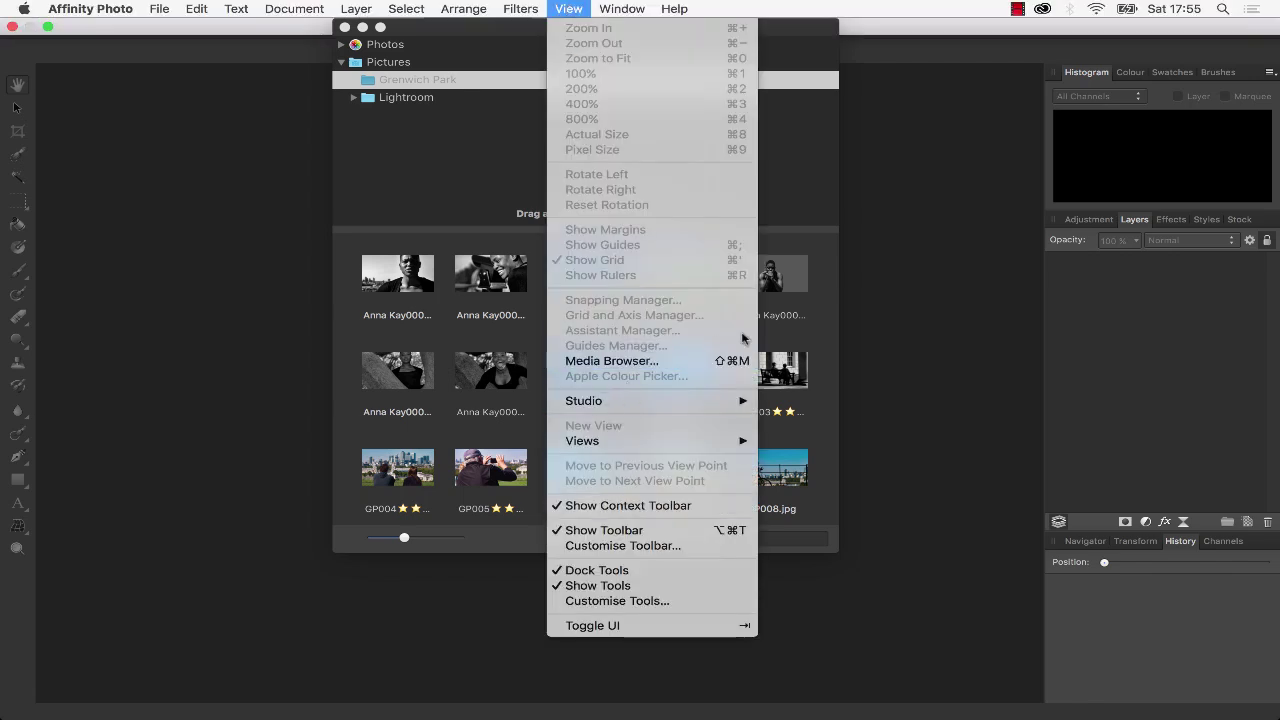
pyautogui.click(788, 337)
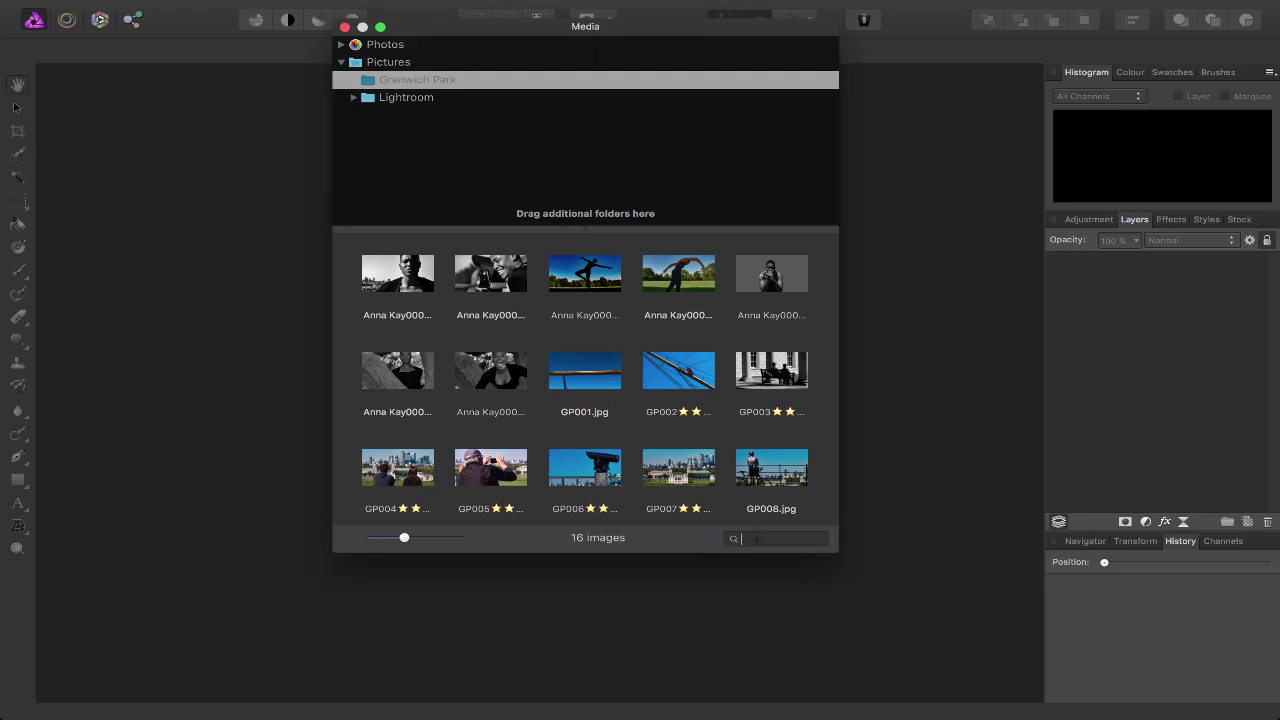
pyautogui.click(757, 539)
pyautogui.write('2*')
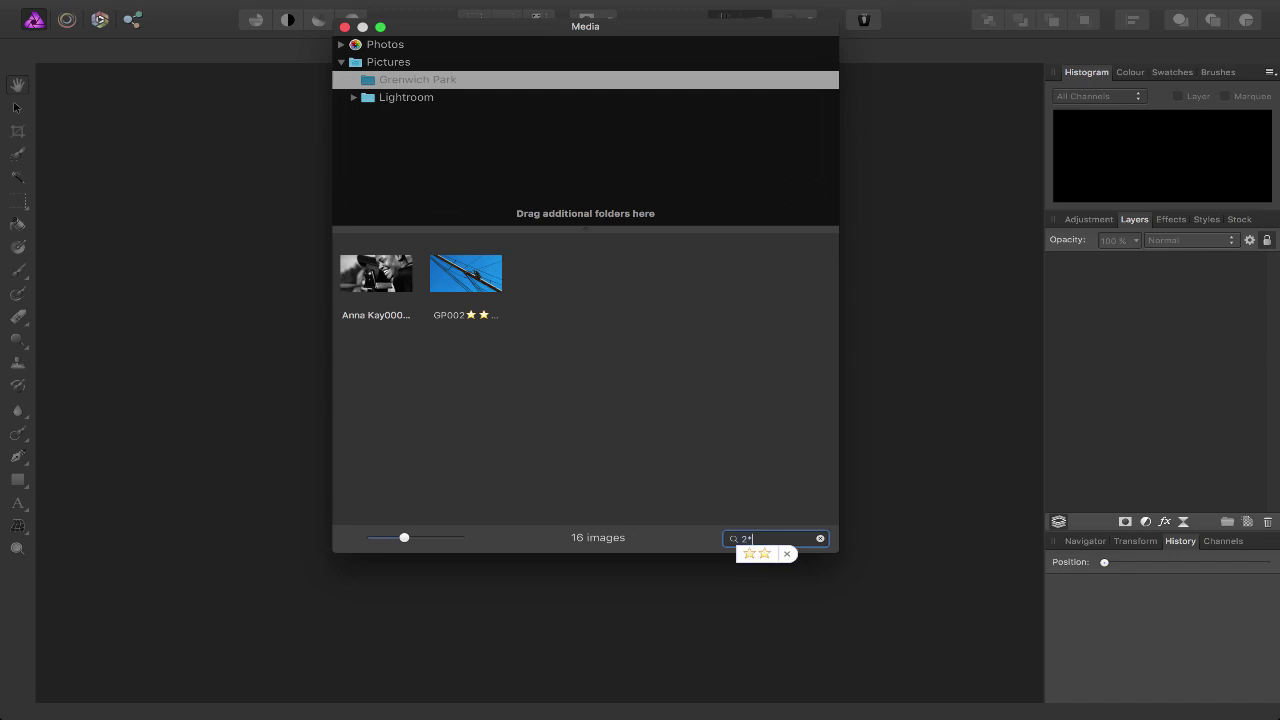
pyautogui.press('Return')
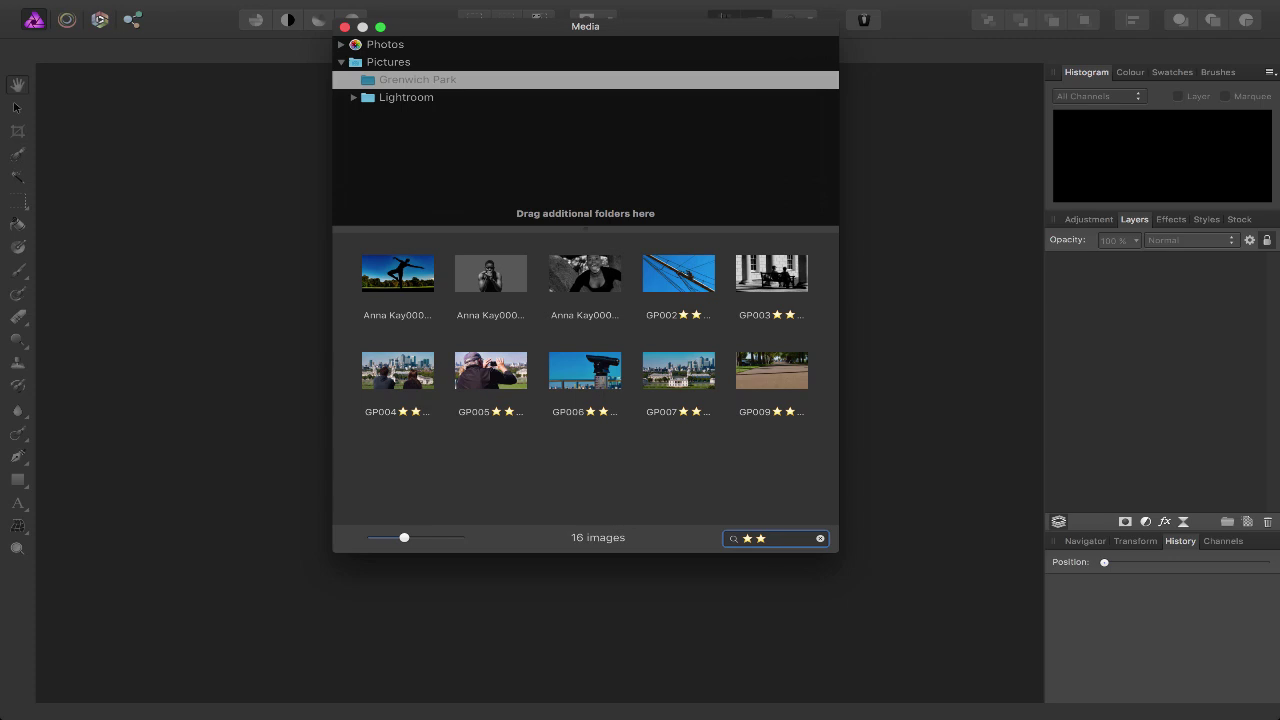
# Replace the two-star filter with 5* to show only GP007 and GP009.
pyautogui.press('BackSpace')
pyautogui.press('BackSpace')
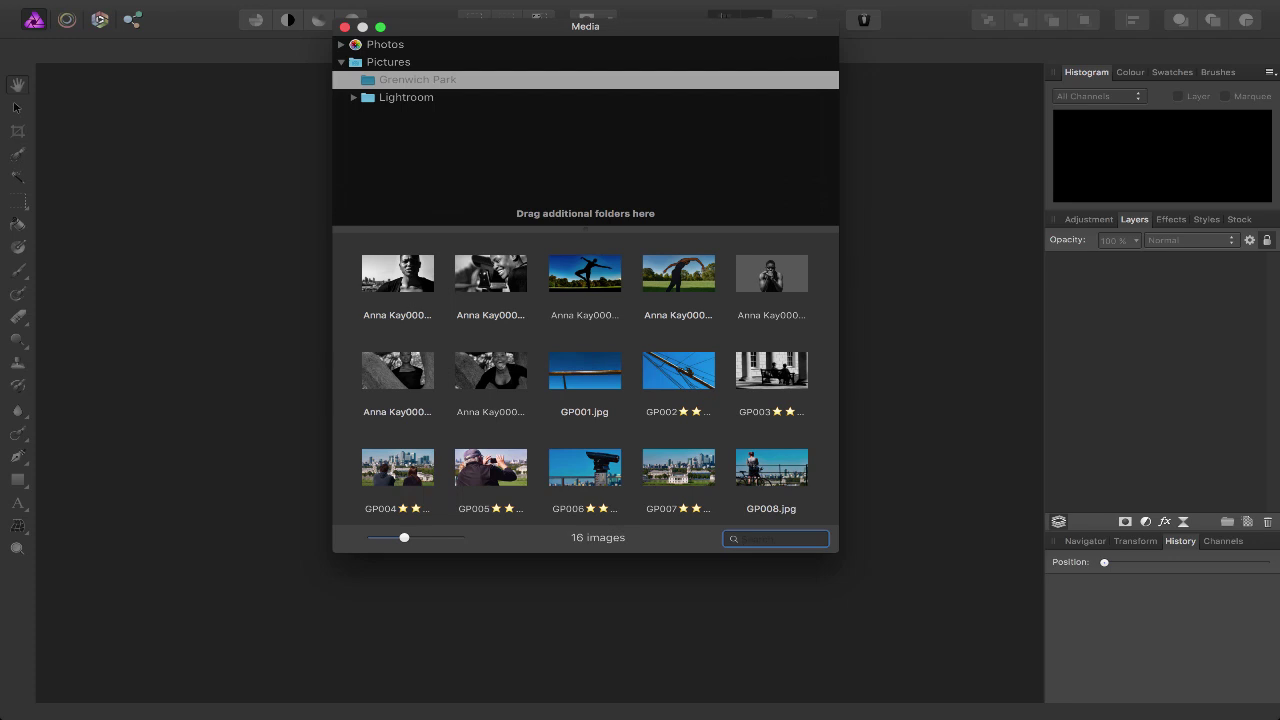
pyautogui.write('5*')
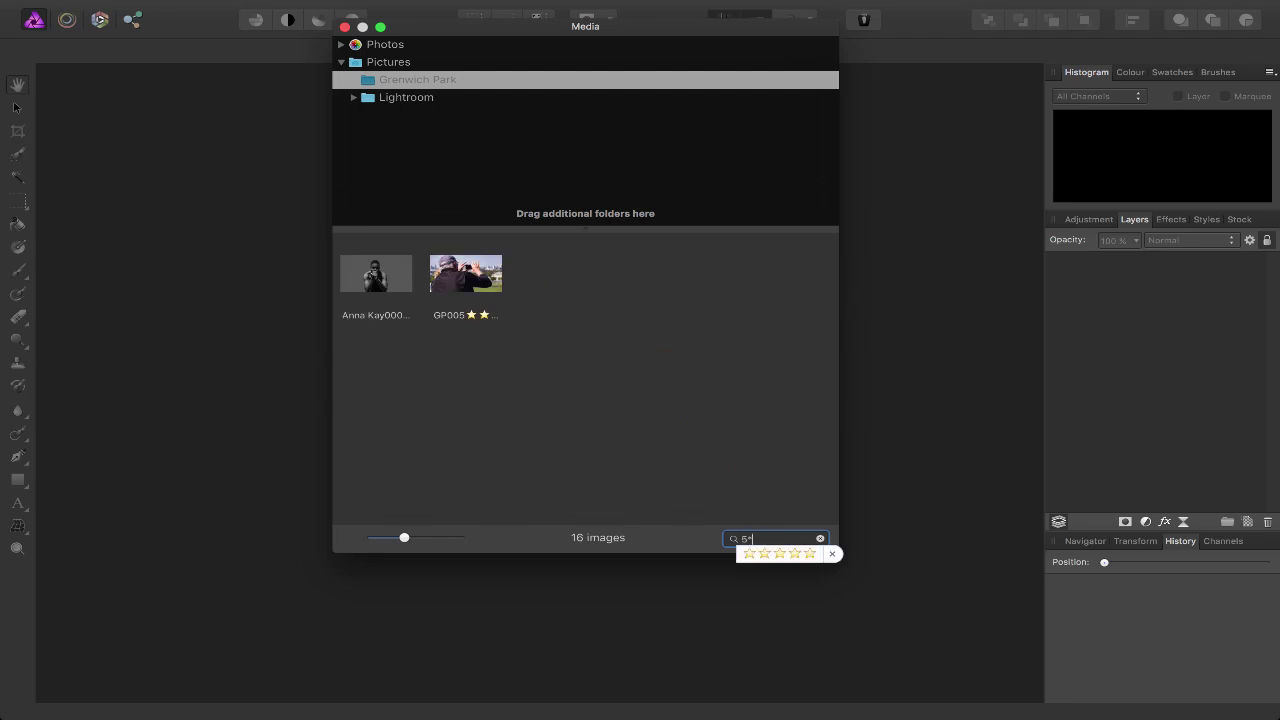
pyautogui.press('Return')
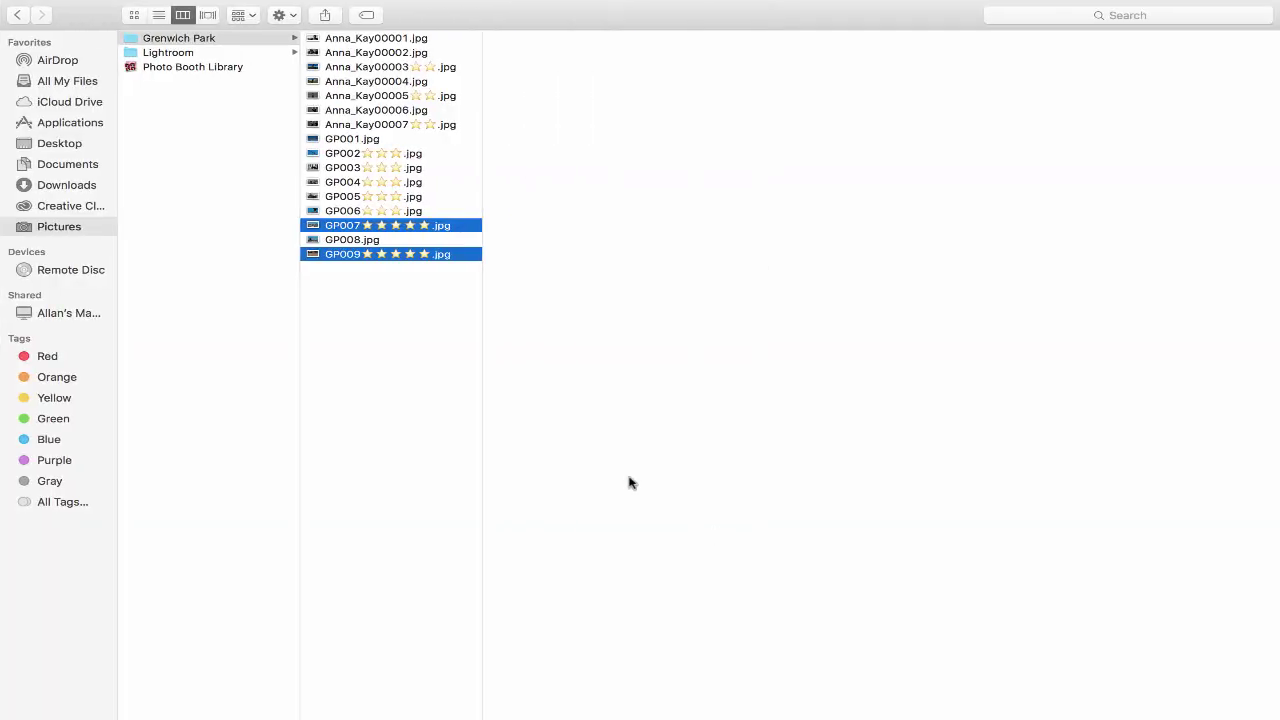
# Rename GP001.jpg and GP008.jpg, swapping the five-star suffix for ❌ via xx, then return to Affinity Photo.
pyautogui.click(378, 142)
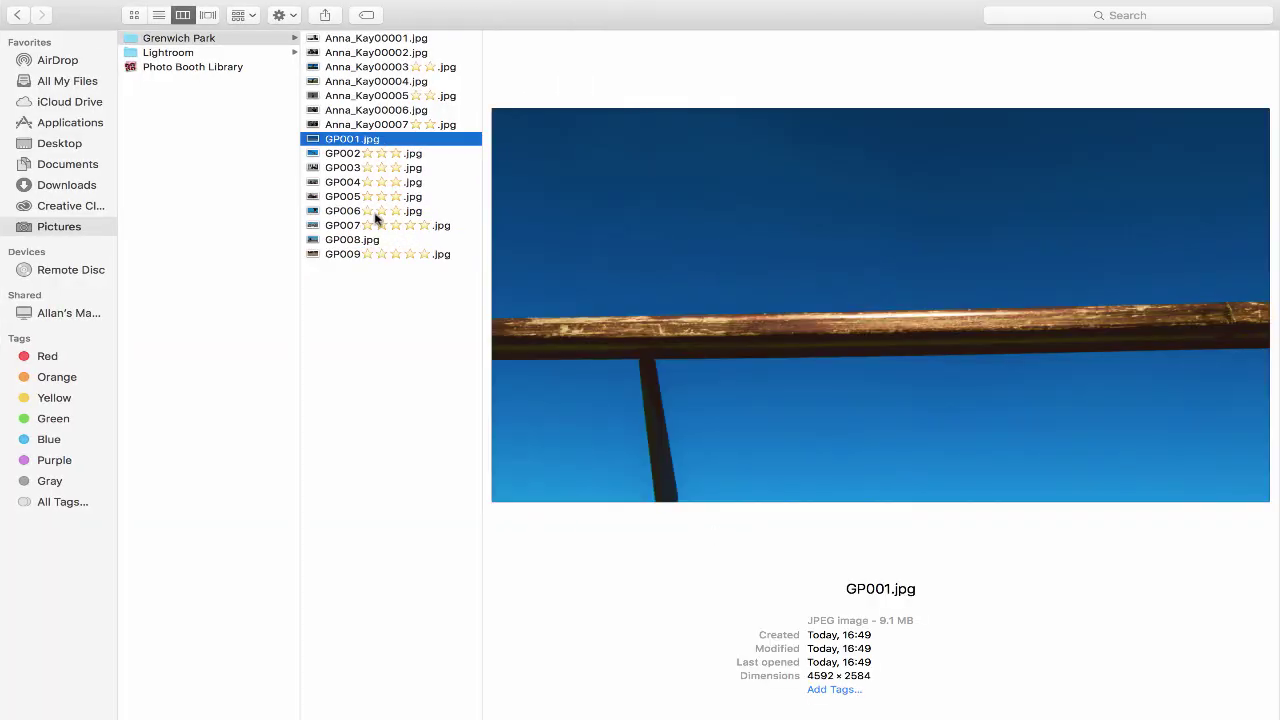
pyautogui.keyDown('super'); pyautogui.click(370, 241); pyautogui.keyUp('super')
pyautogui.rightClick(370, 241)
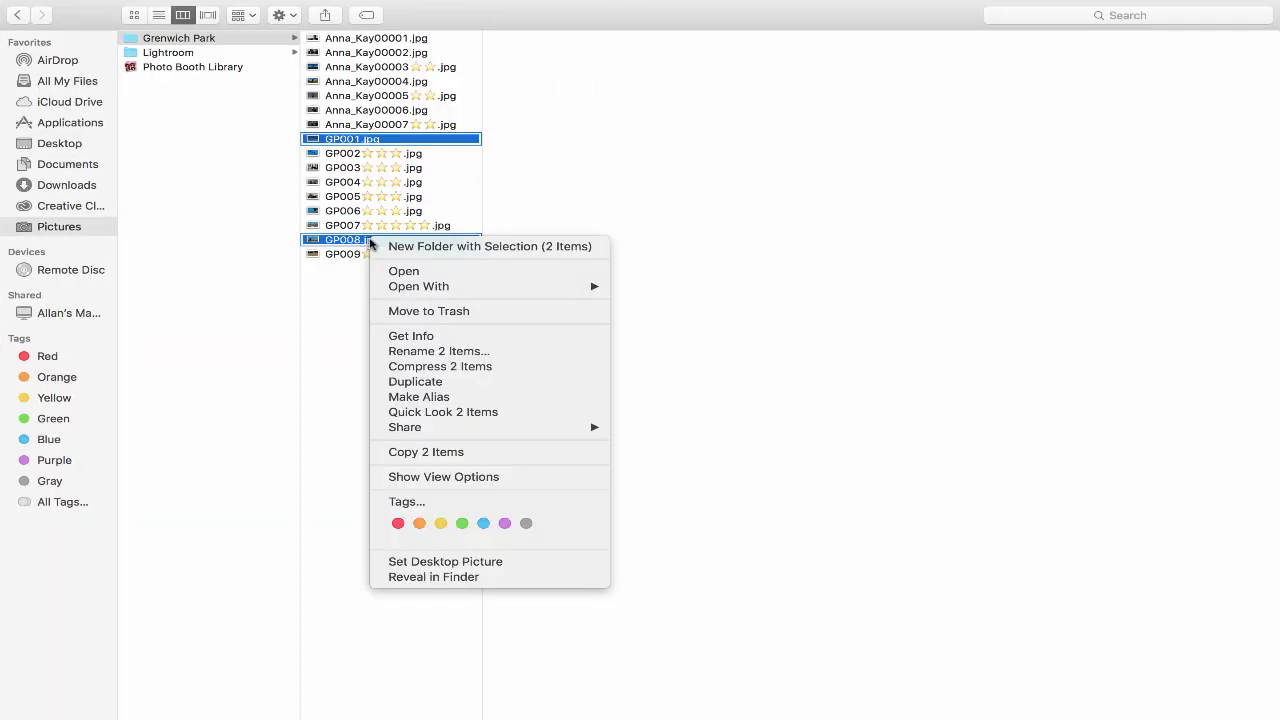
pyautogui.click(495, 353)
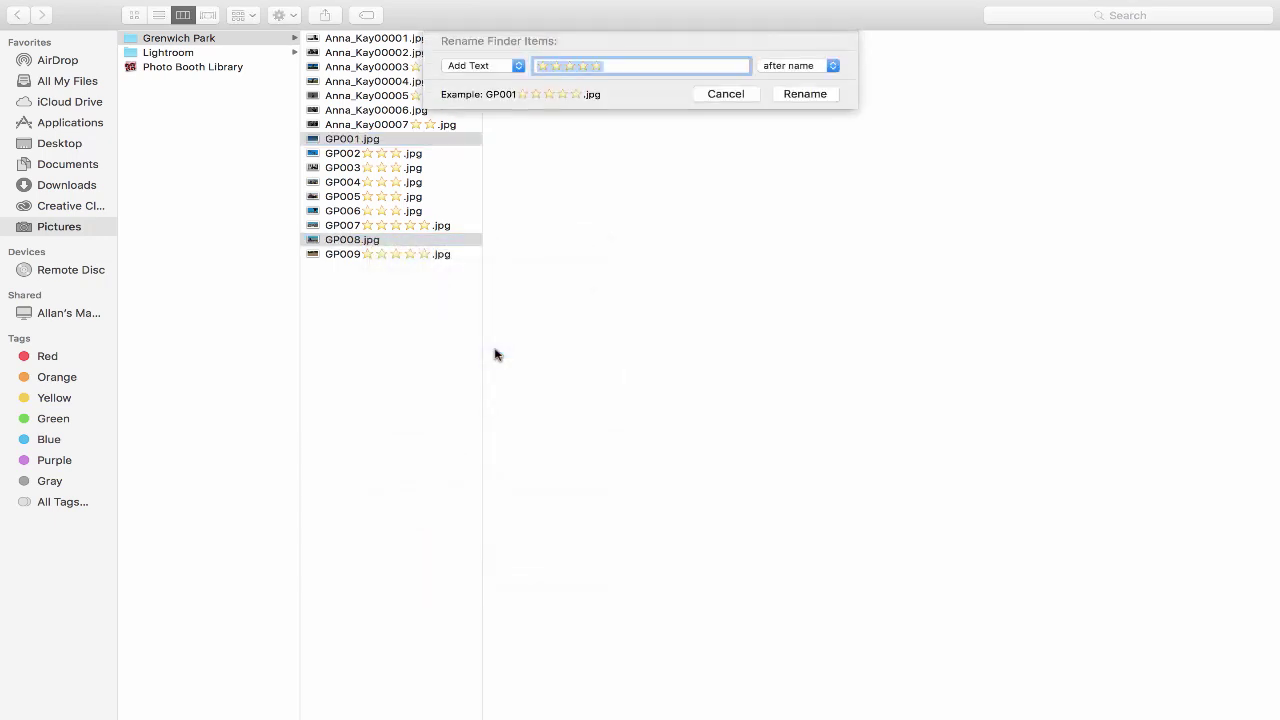
pyautogui.click(631, 65)
pyautogui.moveTo(631, 65); pyautogui.dragTo(520, 60)
pyautogui.write('xx')
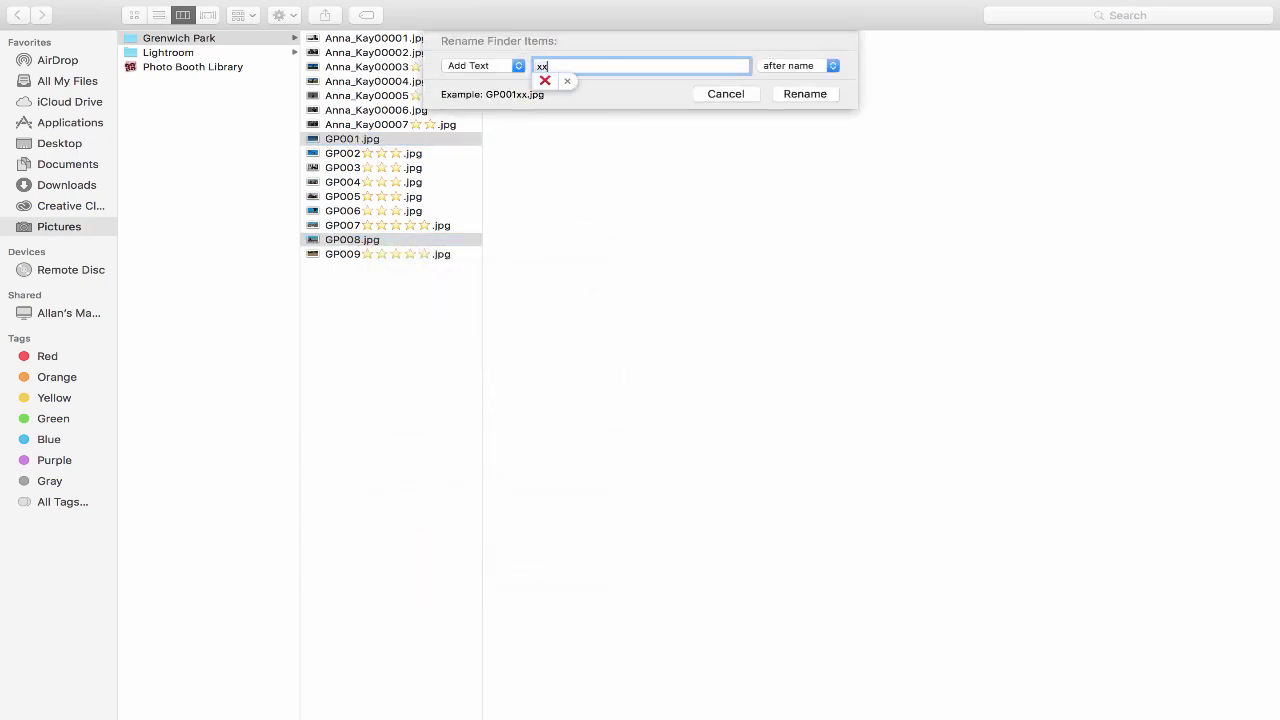
pyautogui.press('space')
pyautogui.click(796, 97)
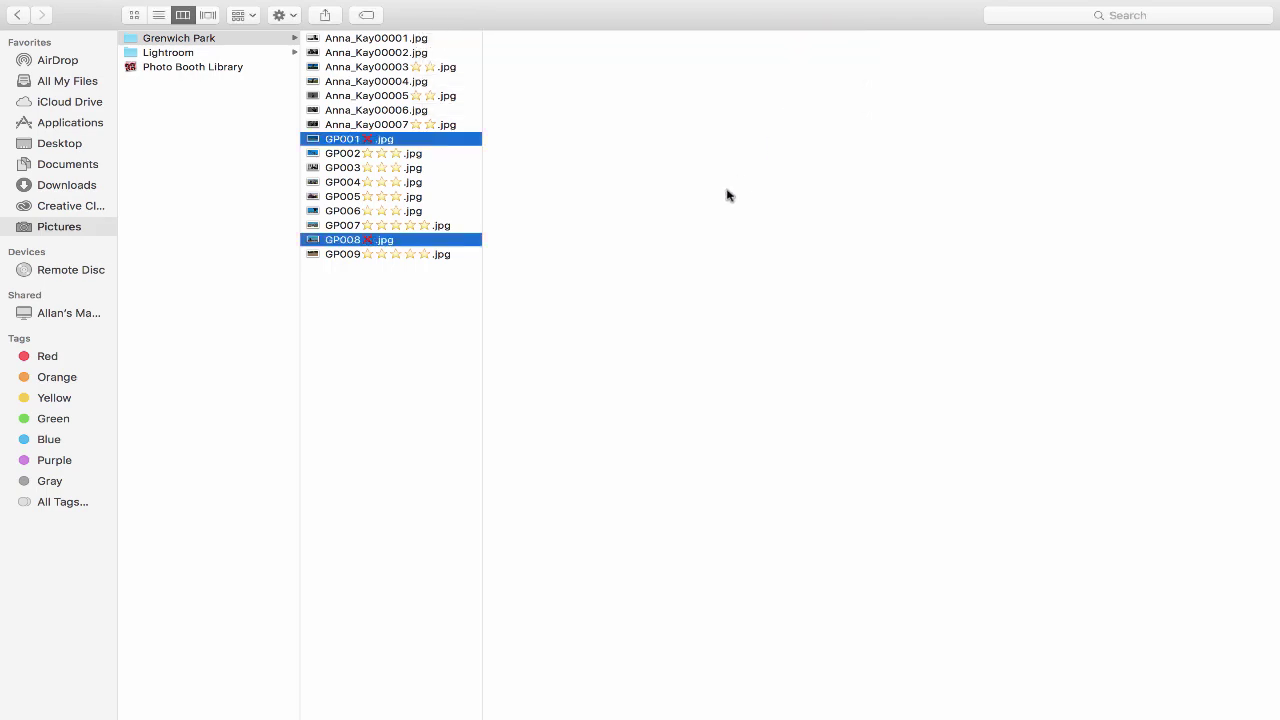
pyautogui.hotkey('ctrl', 'Left')
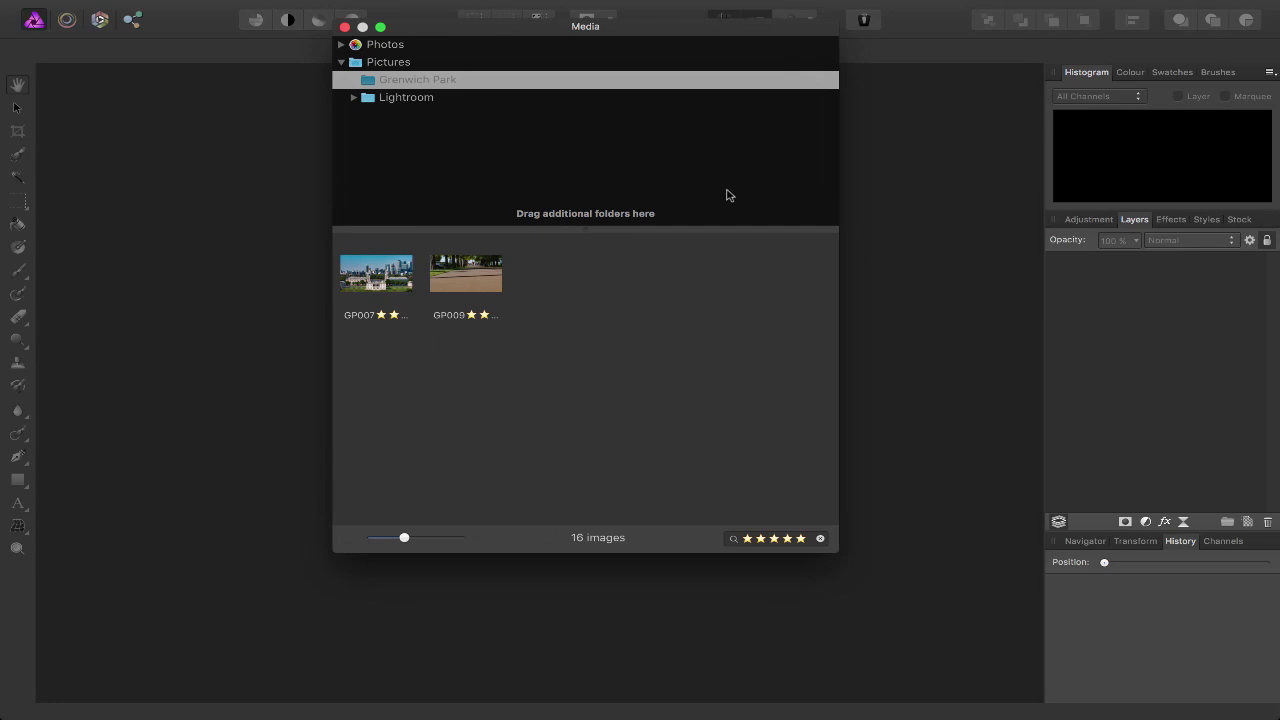
# Clear the five-star search and search for ❌ (xx) to show only GP001 and GP008.
pyautogui.click(820, 538)
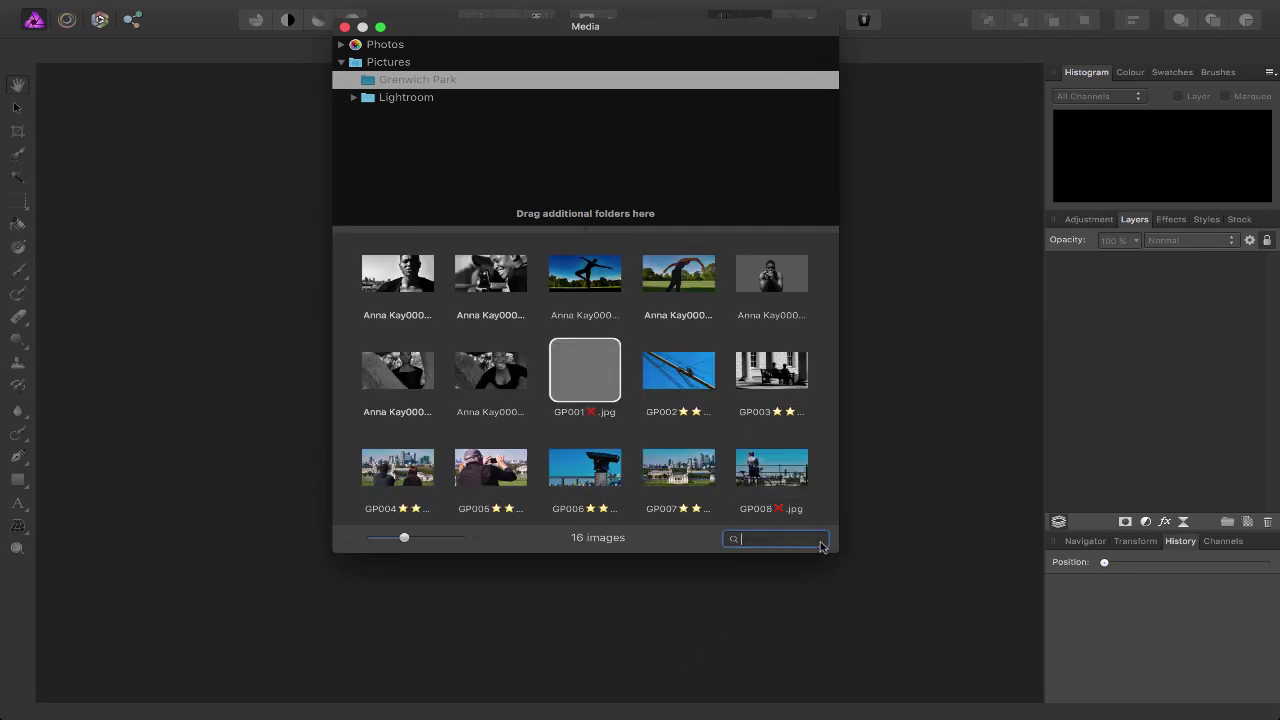
pyautogui.write('xx')
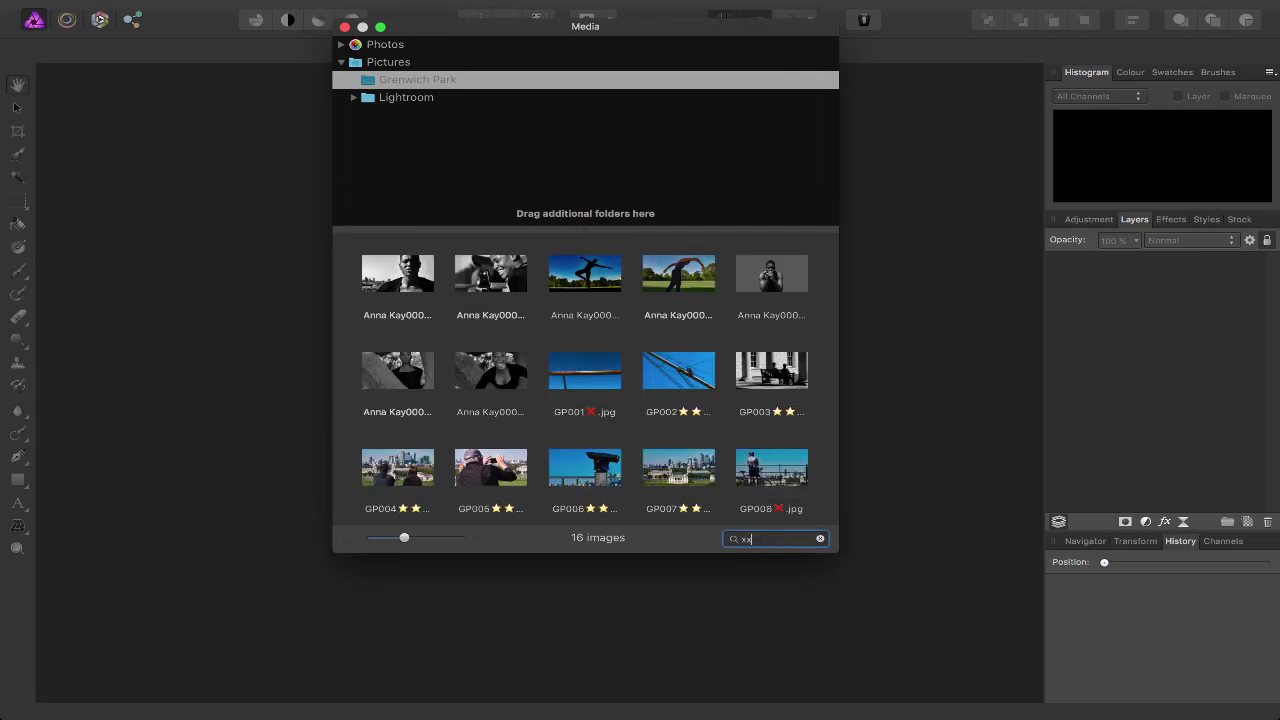
pyautogui.press('Return')
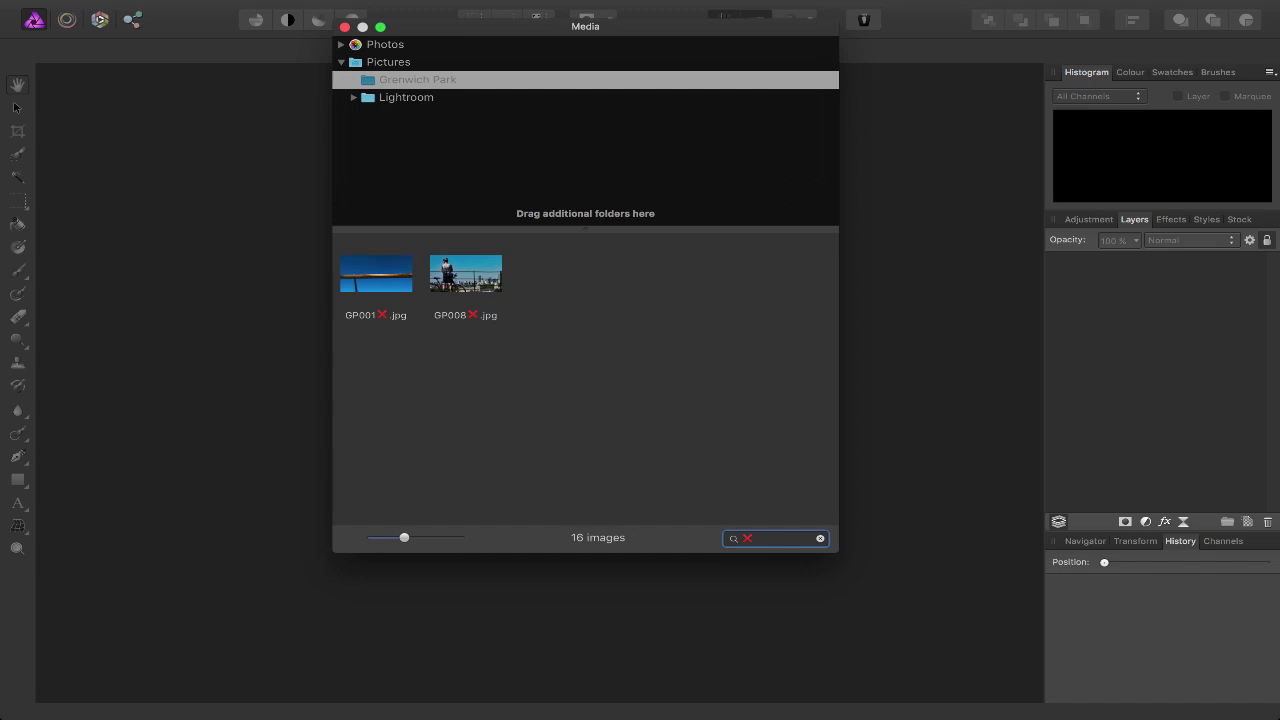